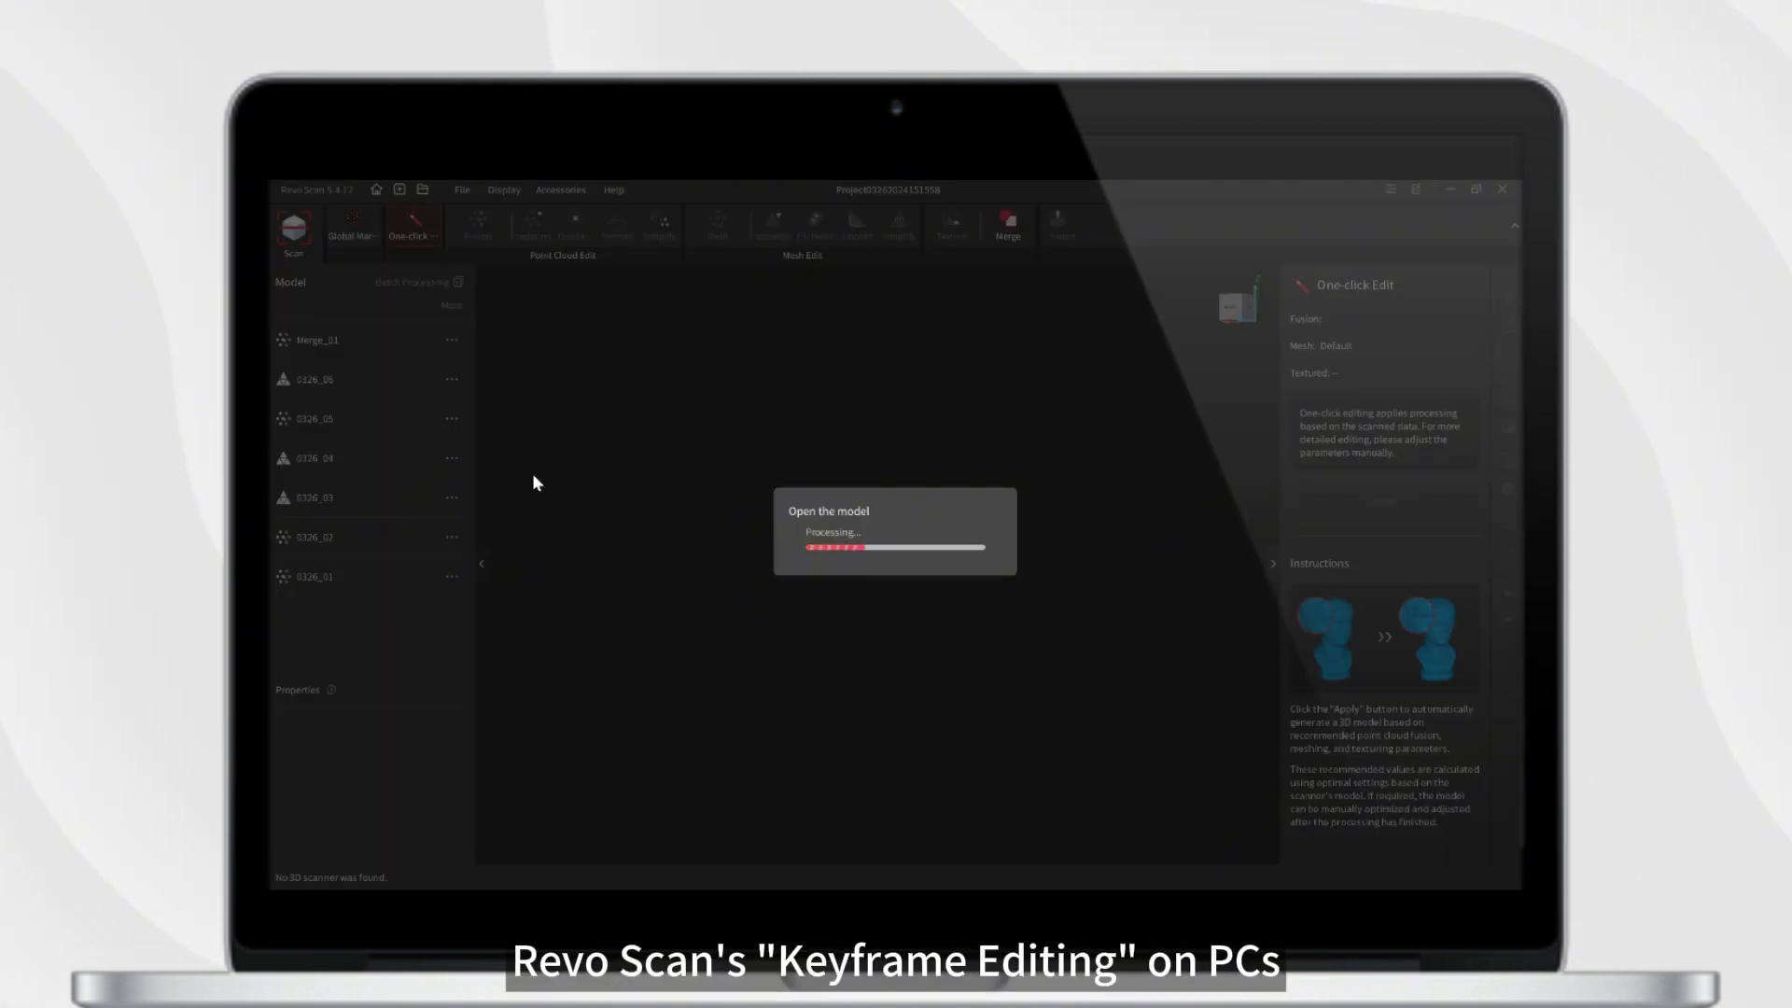
Load the horse project and open scan 0326_06 in Key Frames Edit.
click(372, 383)
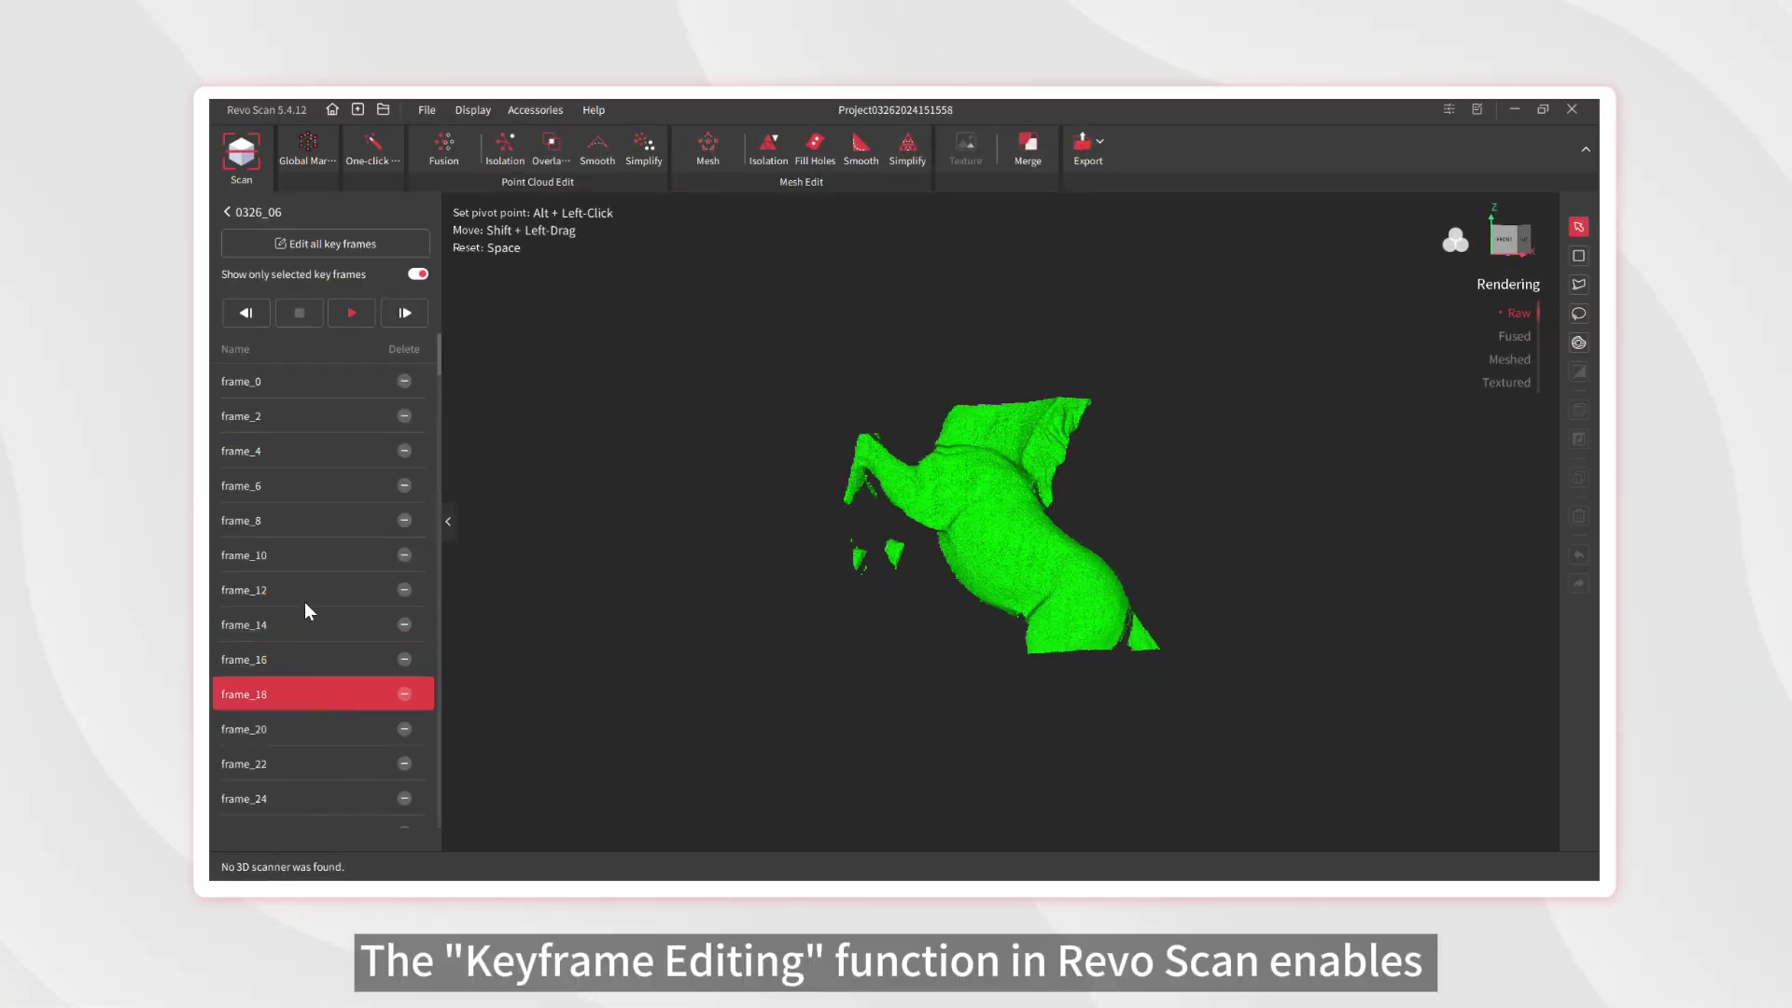
Preview the points captured in frames 10, 20, 12 and 14.
click(308, 555)
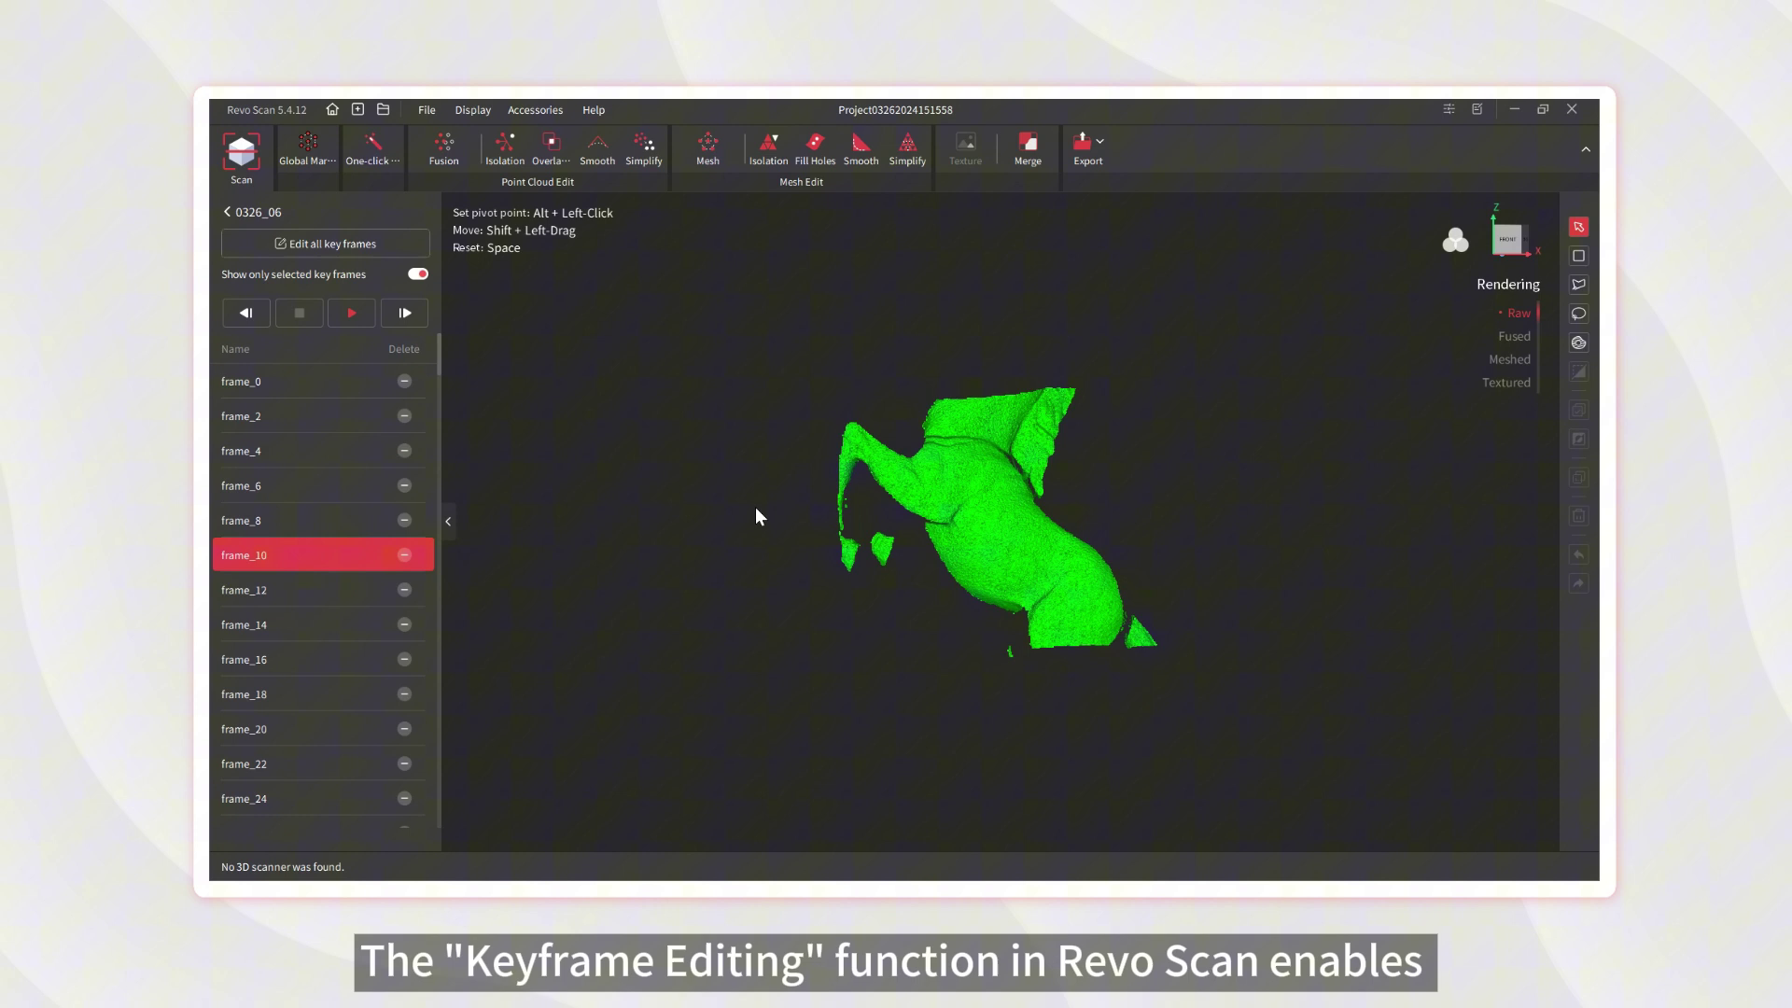
click(297, 740)
click(308, 591)
click(297, 622)
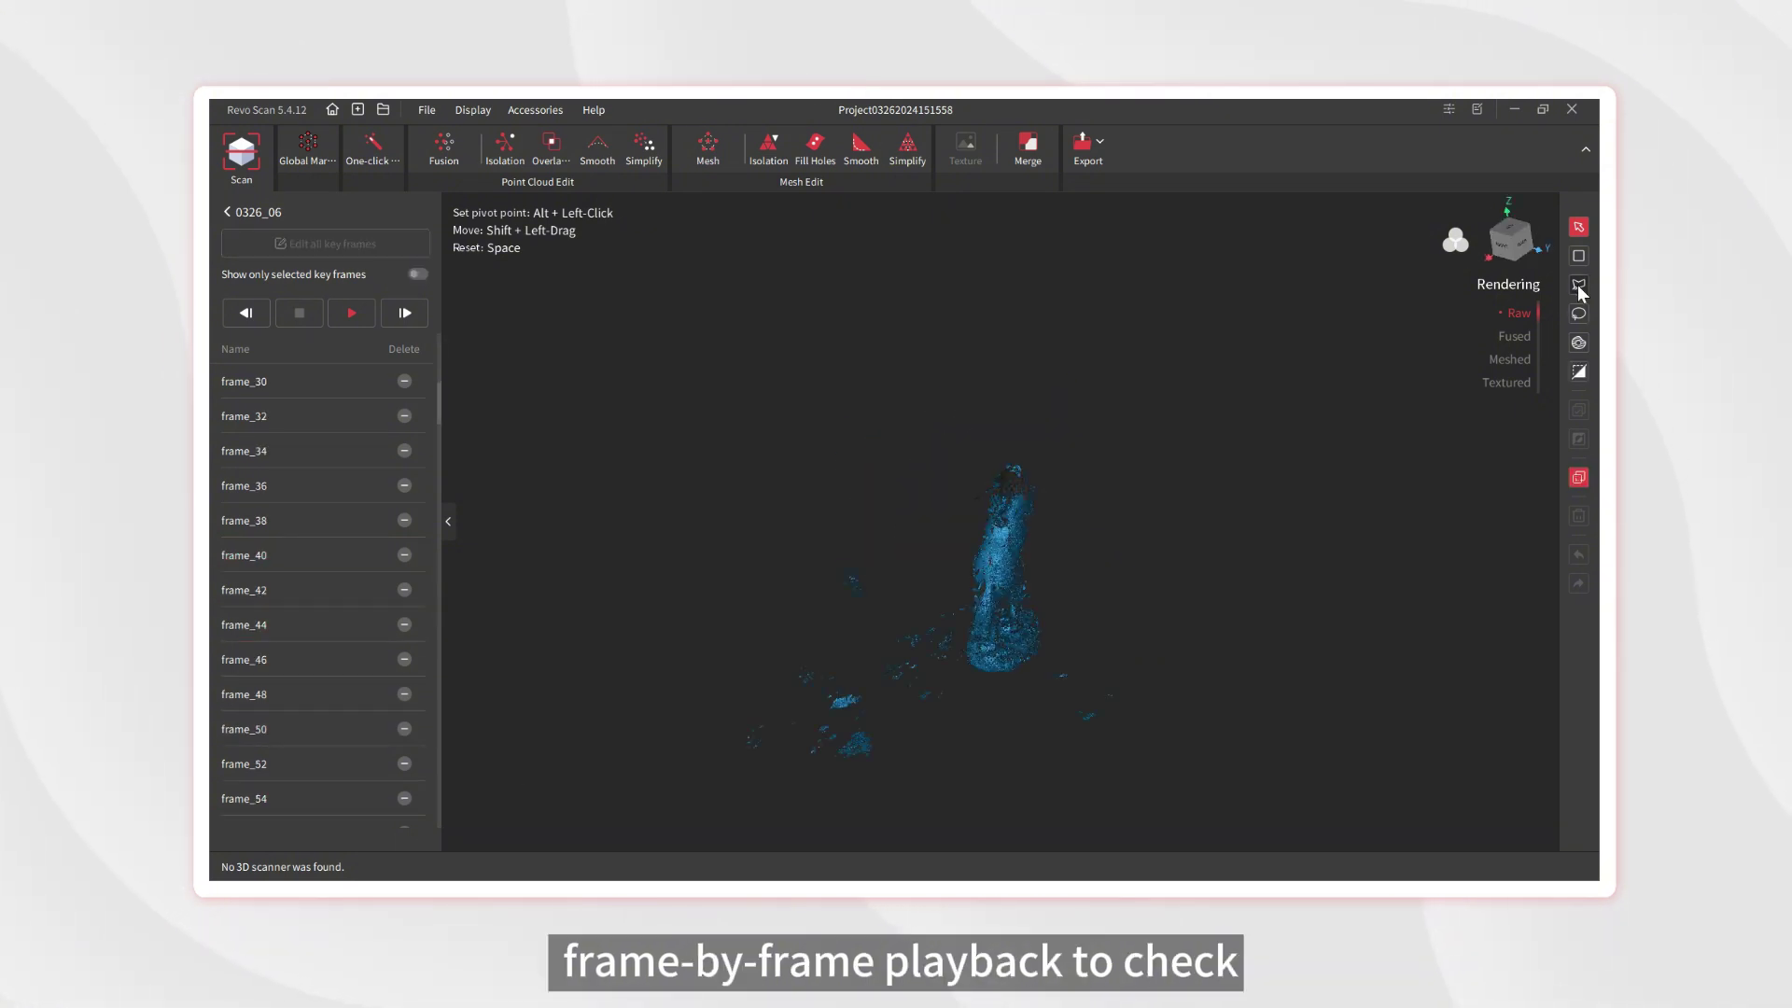
Box the stray points beside the scan with Rectangle Select and delete them.
click(1578, 256)
drag(681, 489, 941, 787)
scroll(343, 518, up, 3)
scroll(392, 504, down, 2)
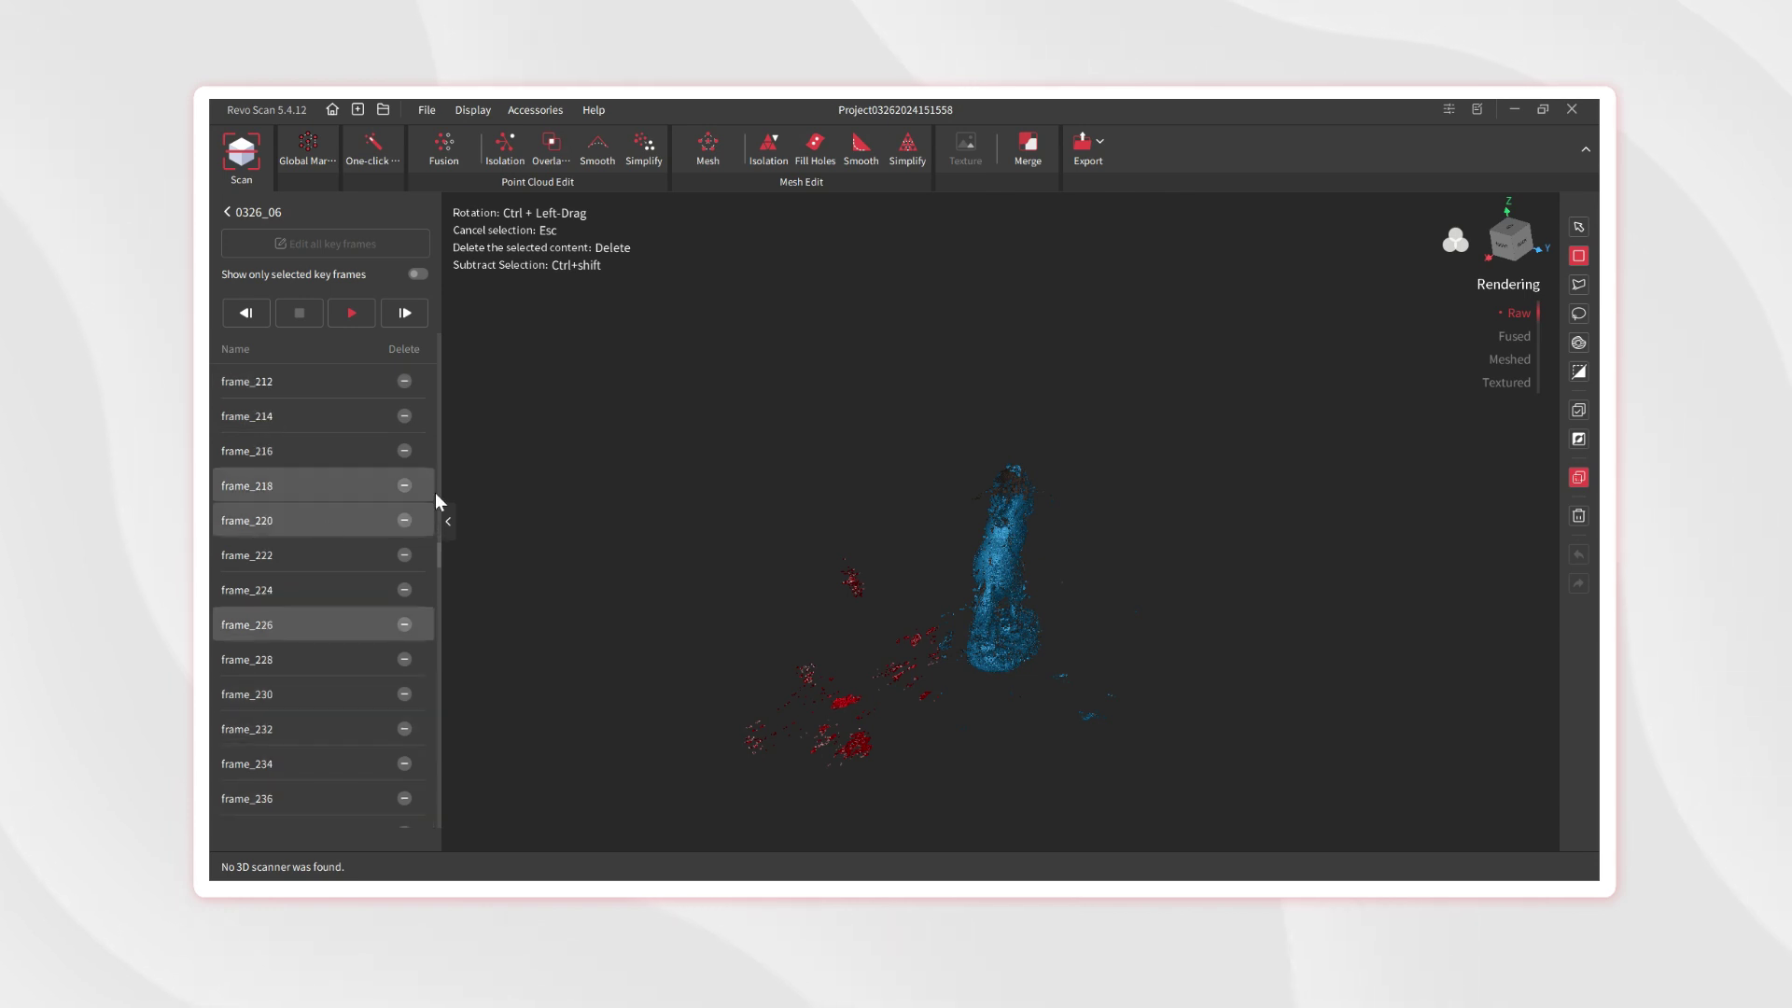
click(1579, 517)
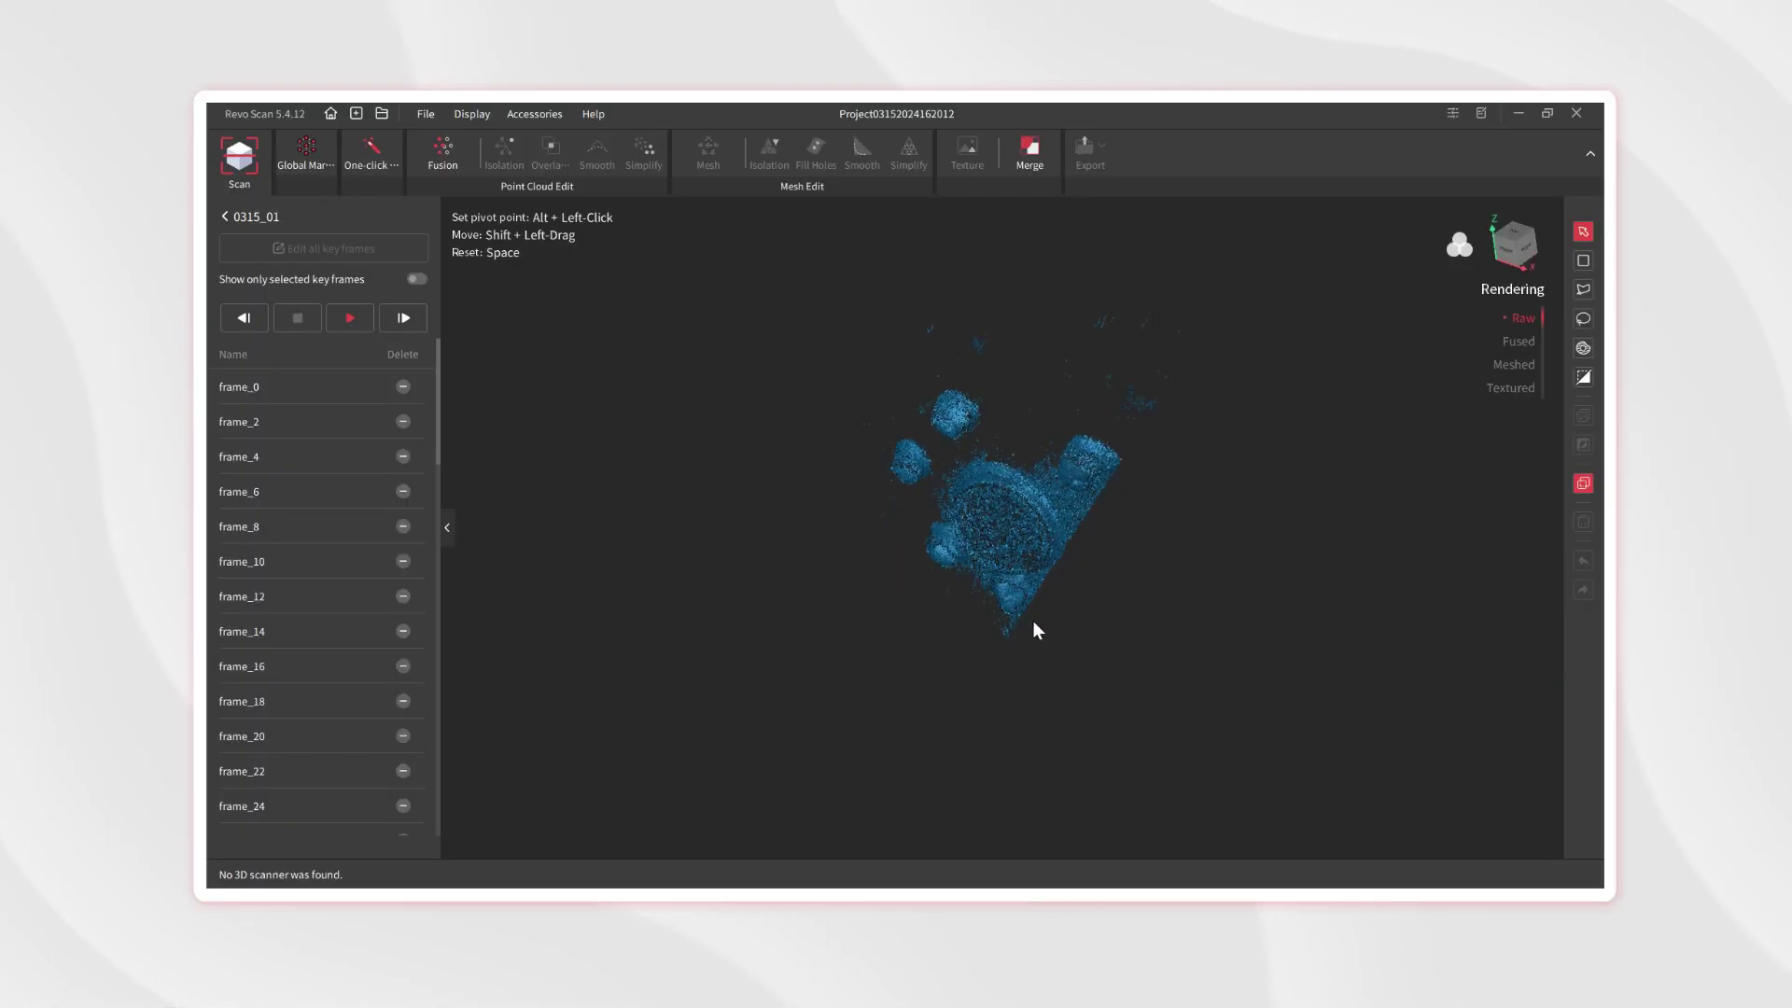
Clip the coin point cloud along two cutting lines to remove the reference spheres.
drag(990, 504, 943, 504)
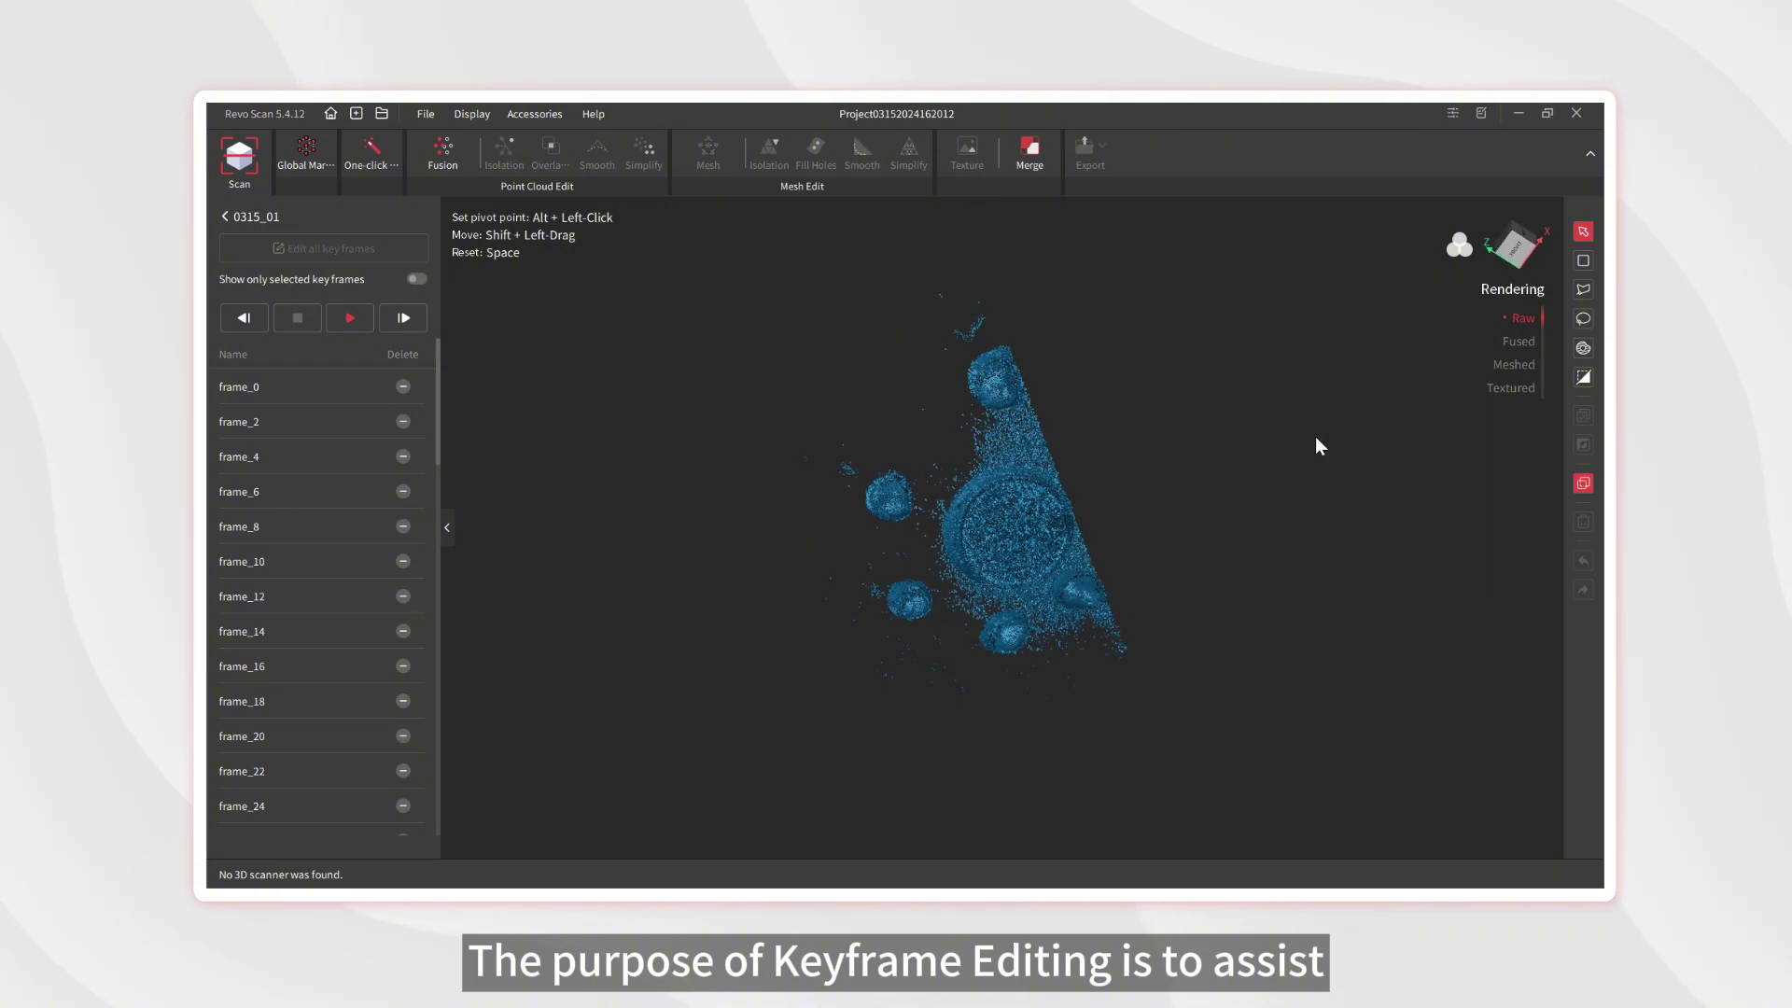
click(1166, 323)
click(1583, 522)
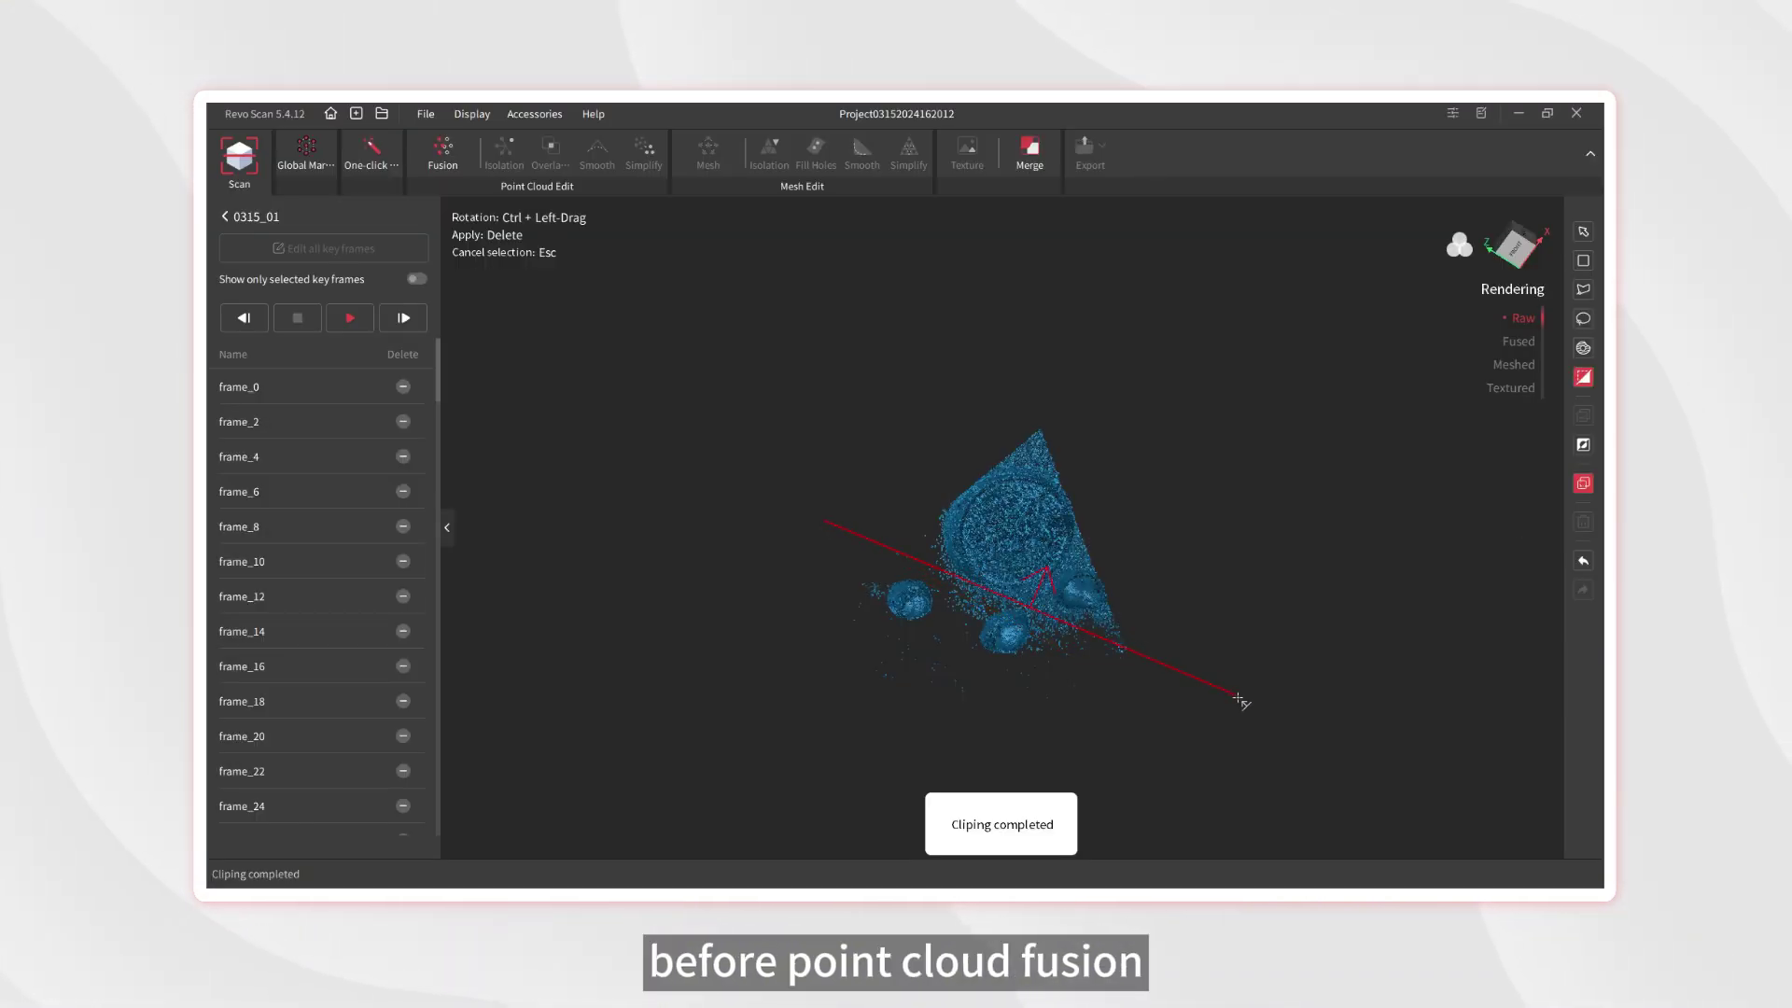
click(1238, 698)
click(1583, 444)
click(1582, 522)
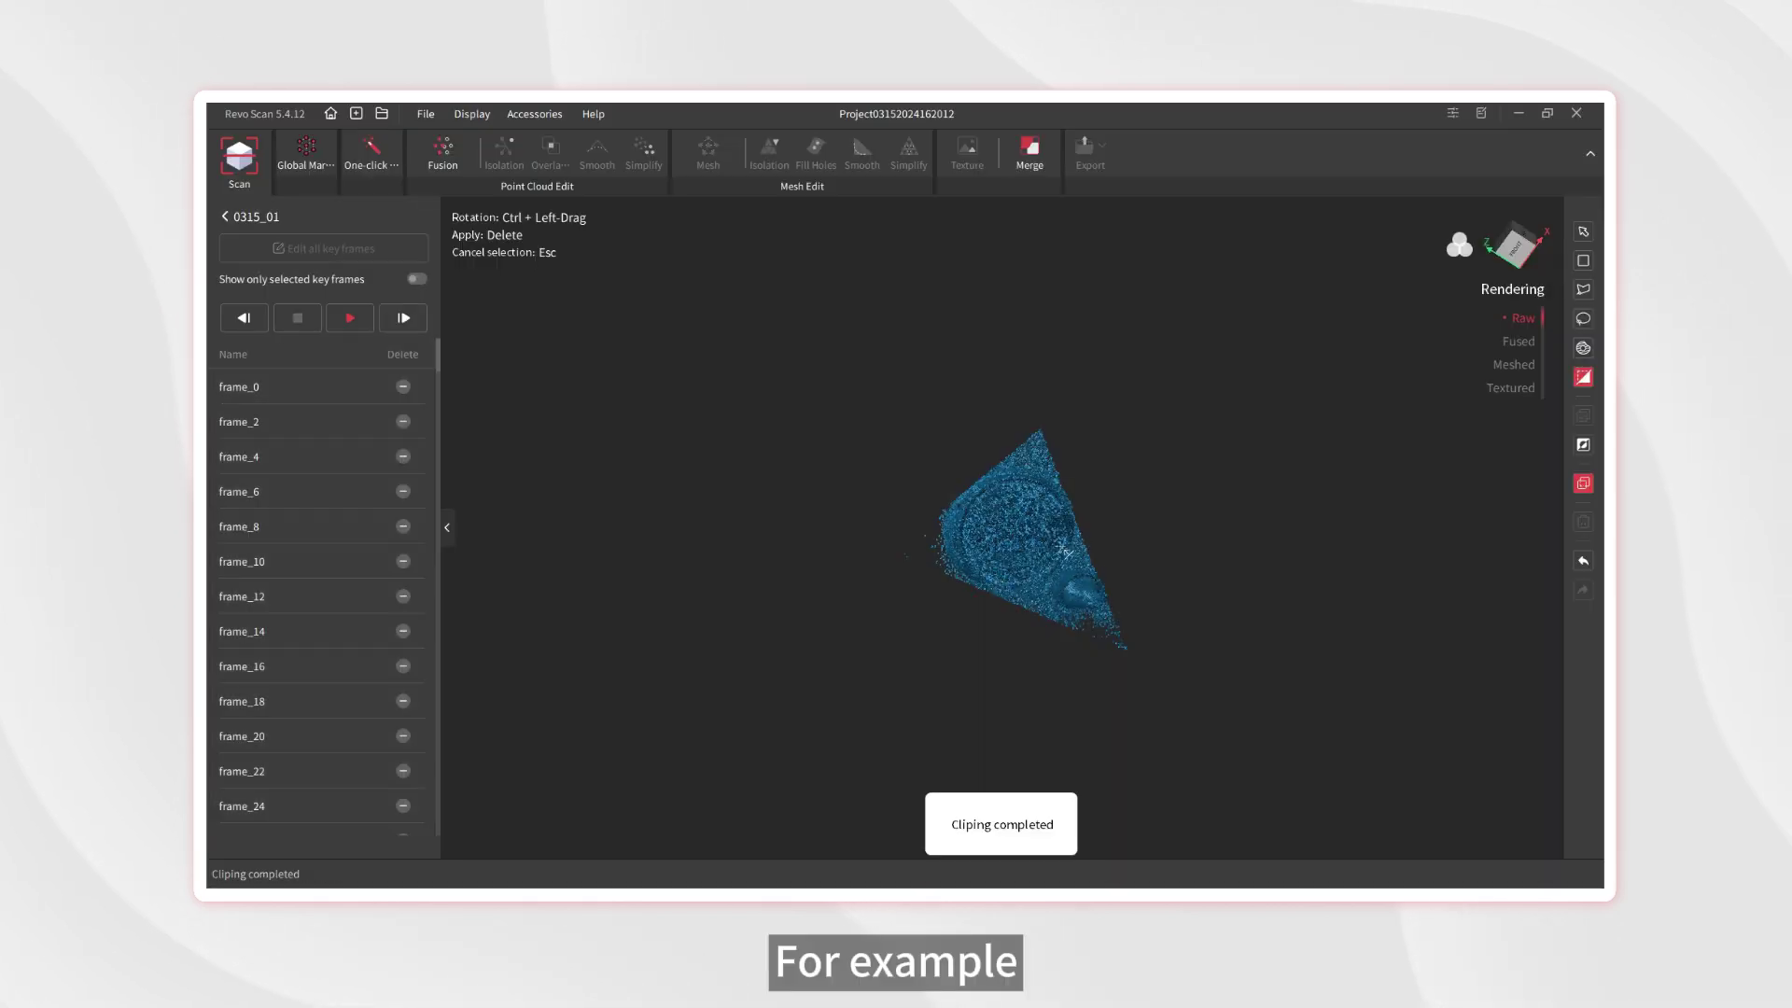
Cut off the cone-tip points, lasso and delete the leftovers, then view the fused coin.
click(960, 700)
key(Delete)
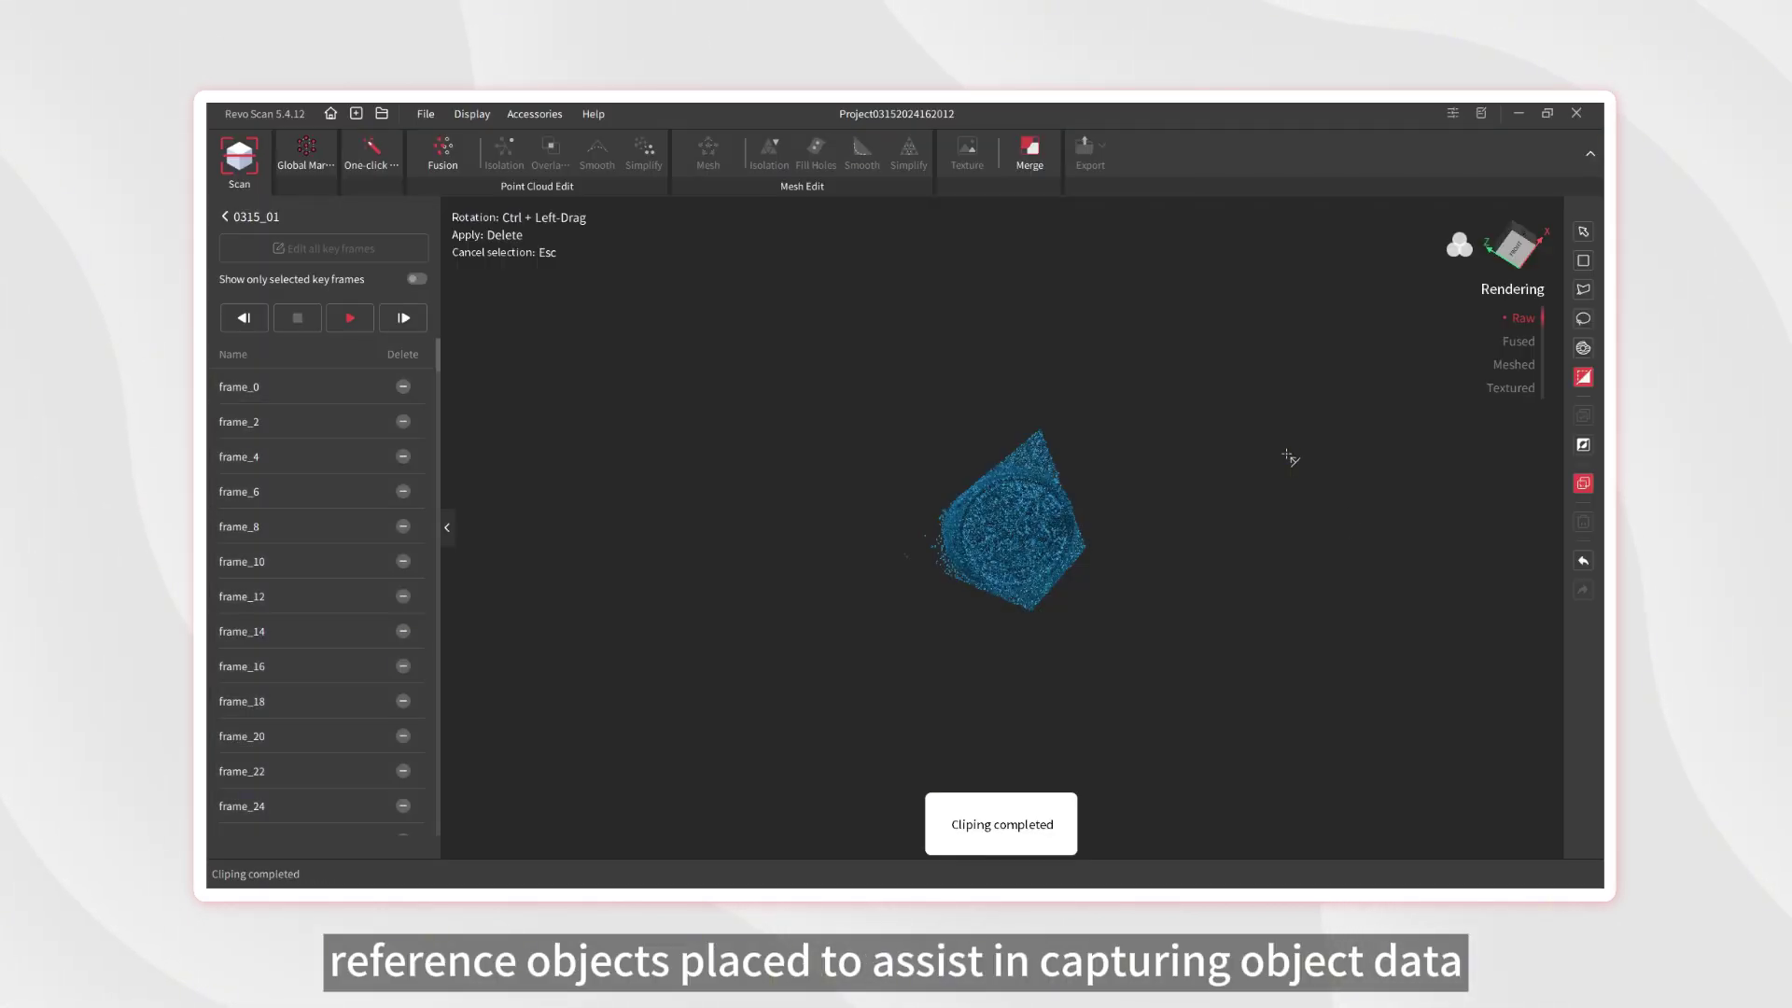
click(1582, 318)
mouse_move(1012, 390)
mouse_down()
mouse_move(1064, 462)
mouse_move(1017, 416)
mouse_up()
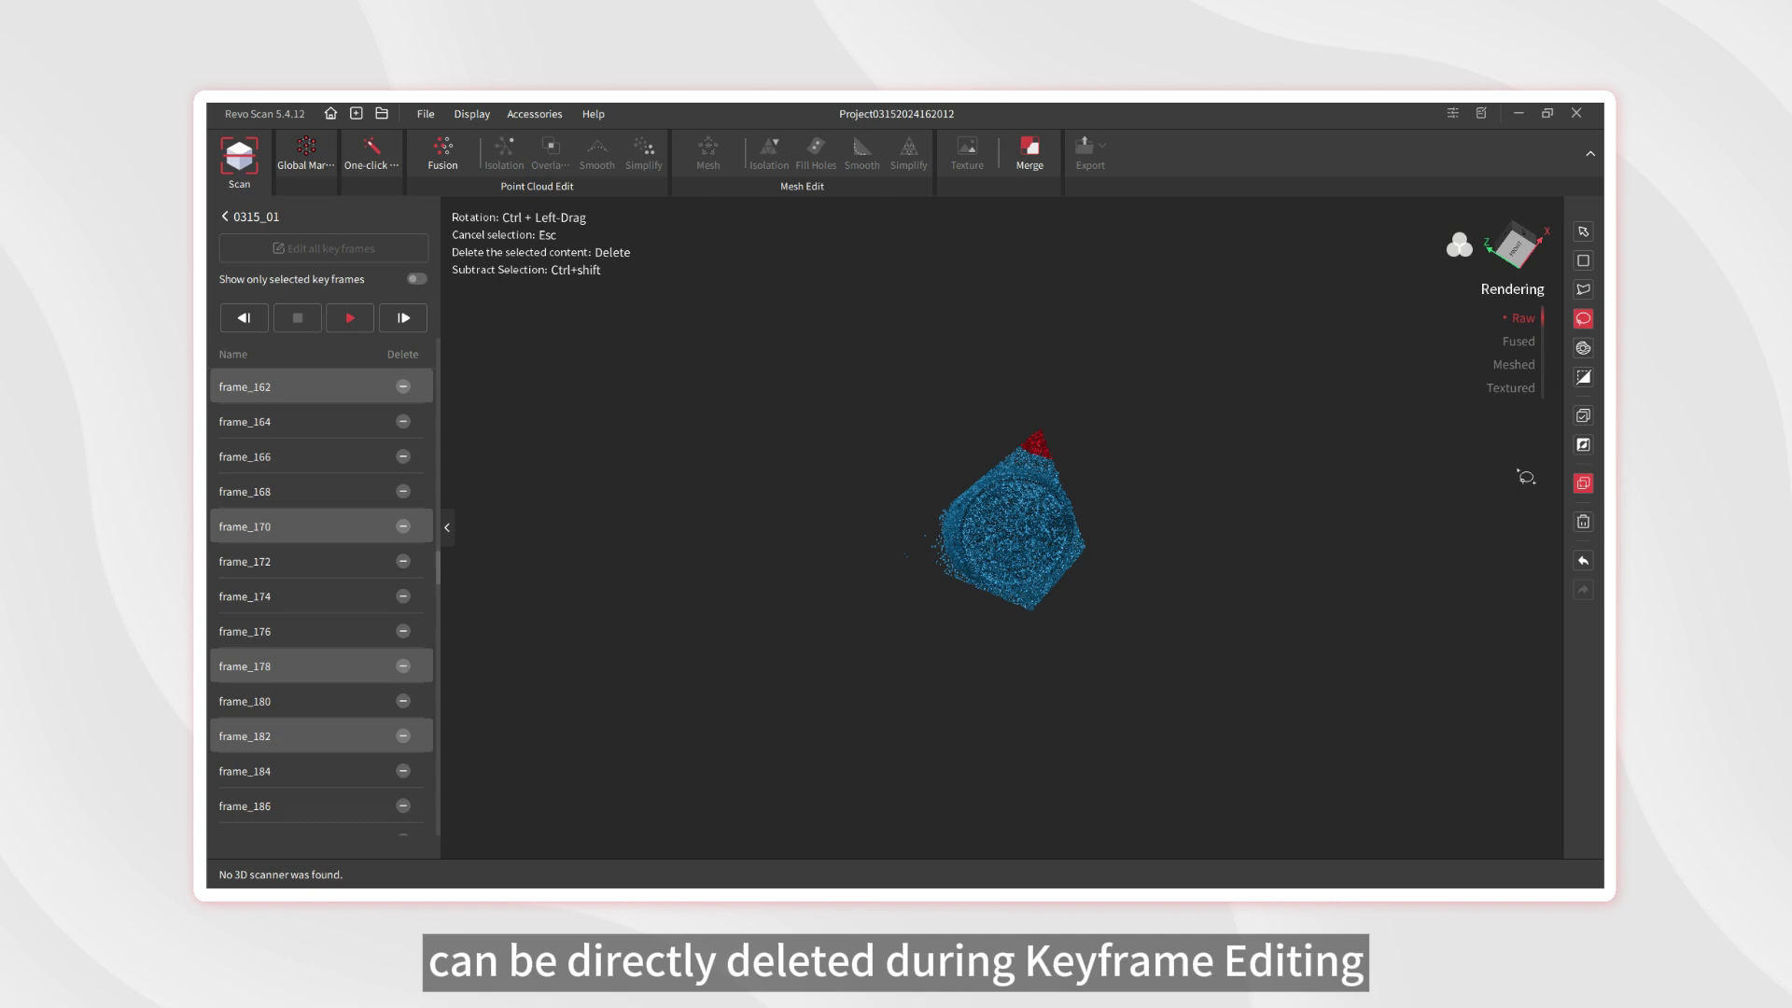
click(1583, 522)
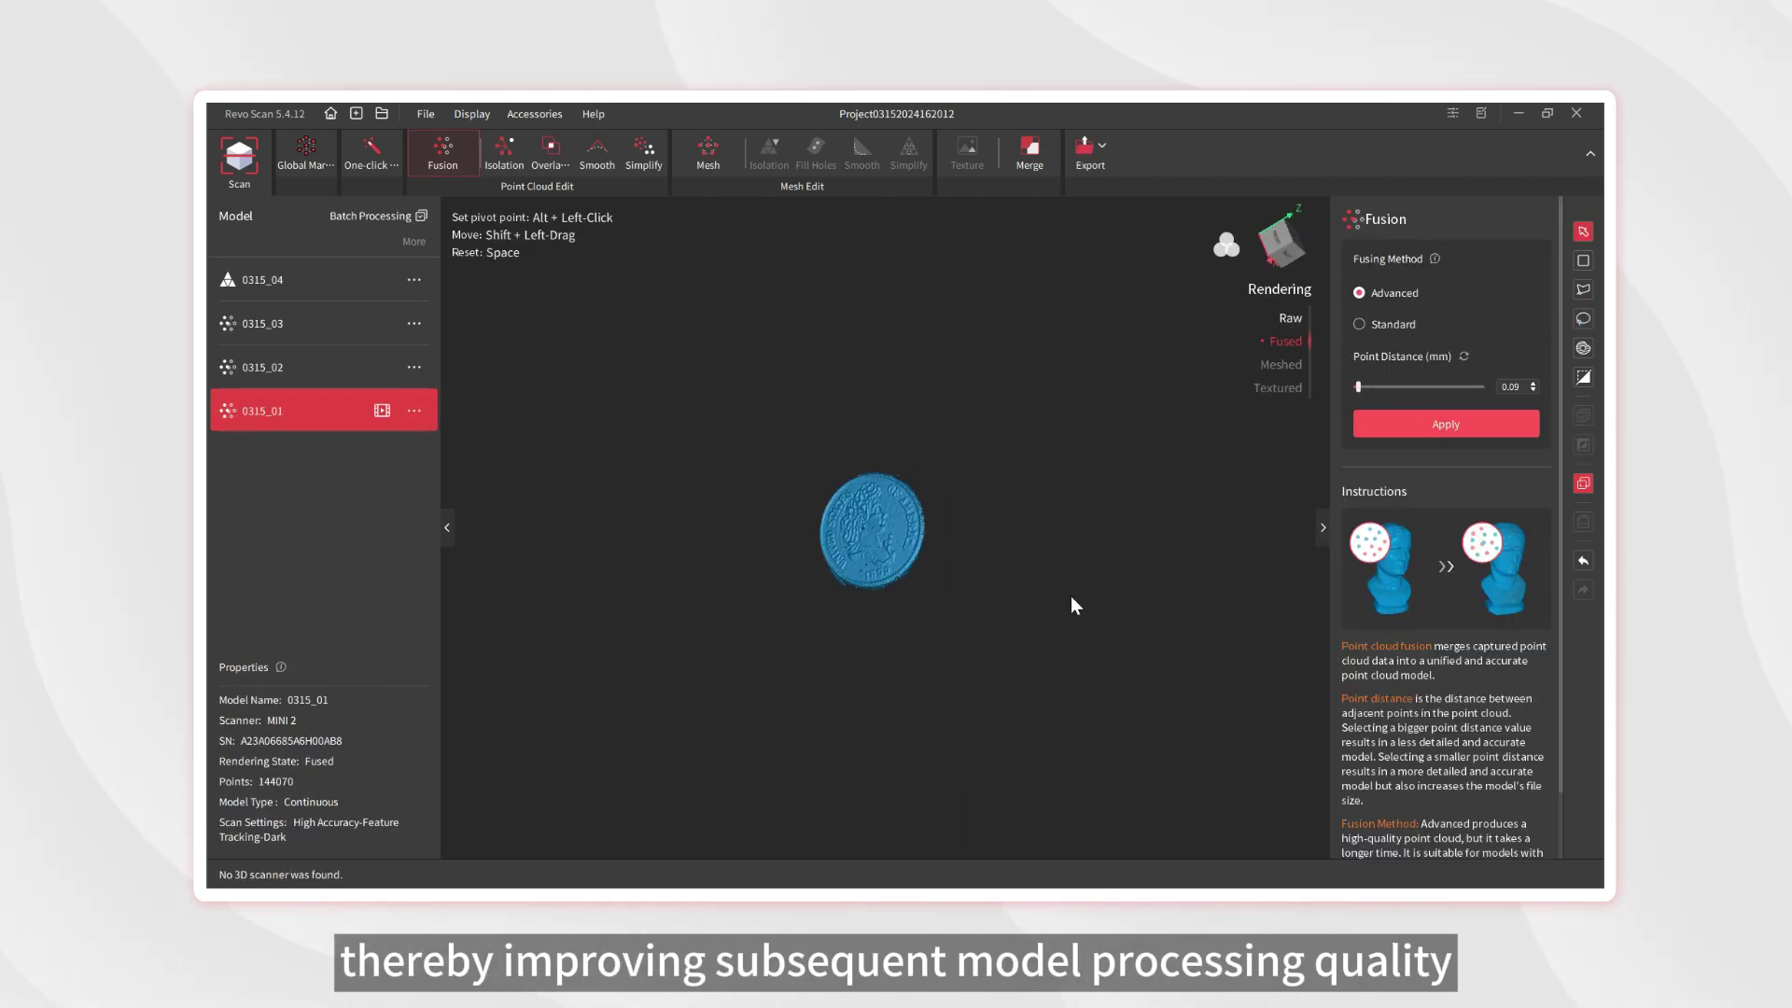
drag(932, 525, 964, 576)
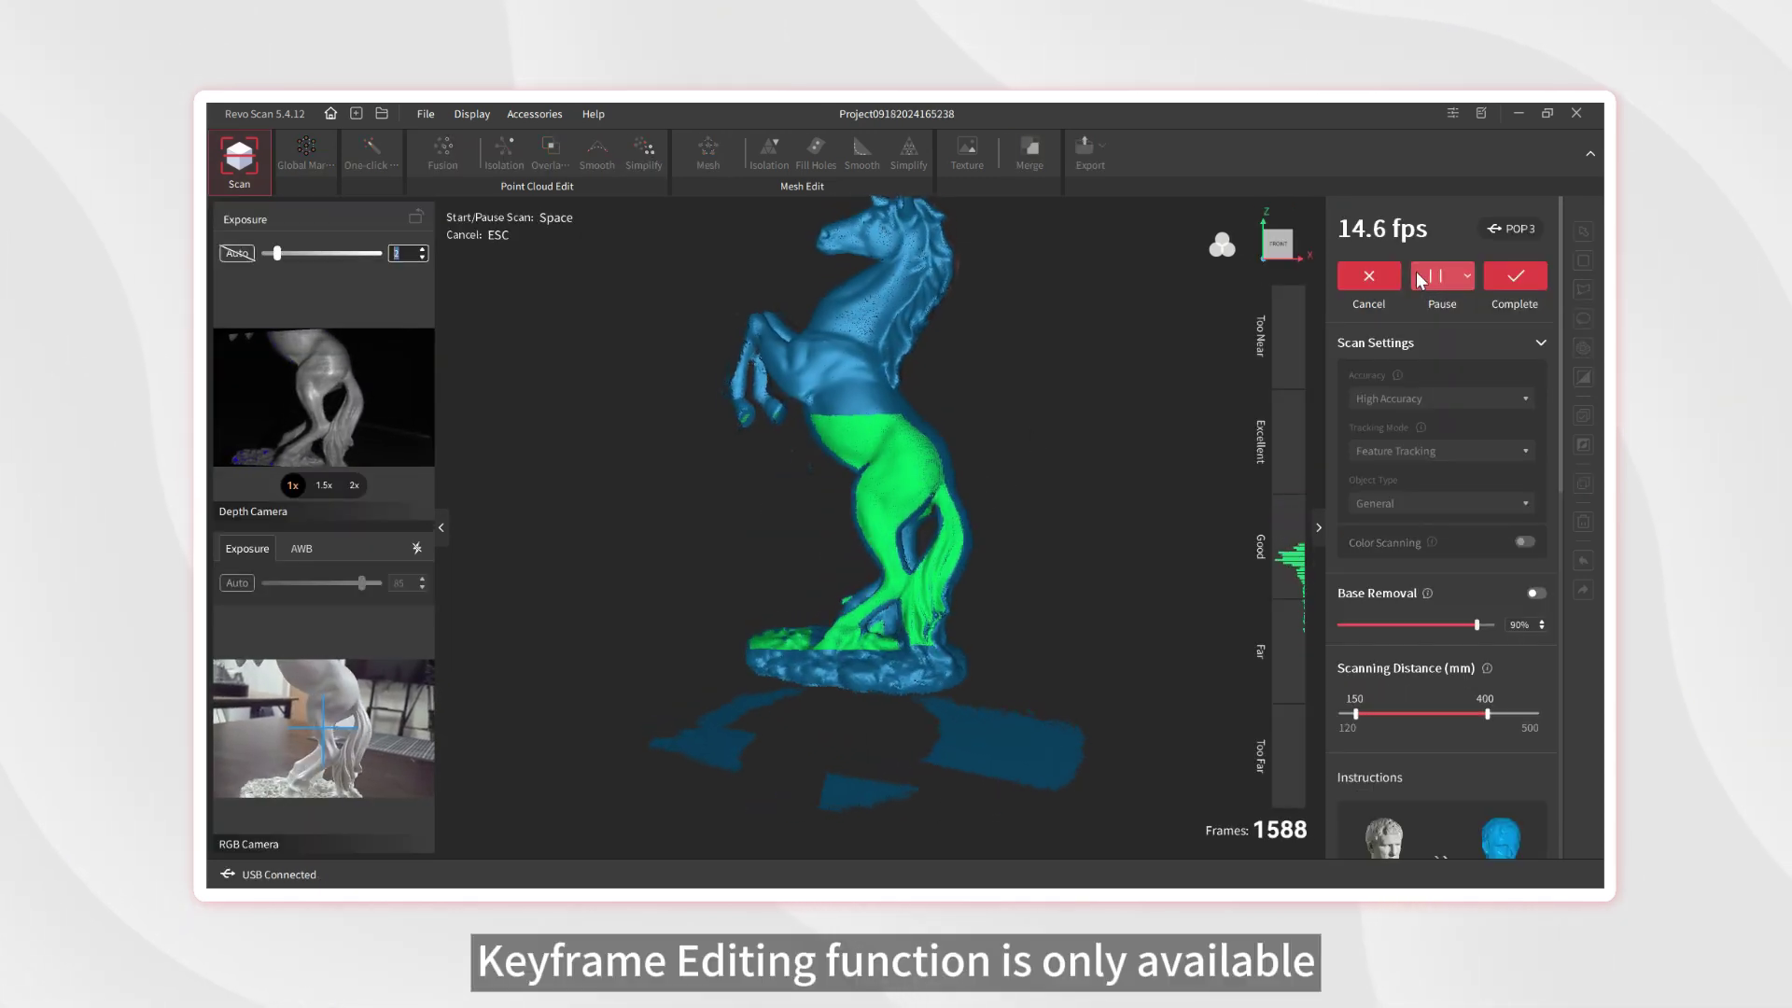
Complete the horse capture as raw model 0918_01 (1707 frames) and view it side-on.
click(1421, 279)
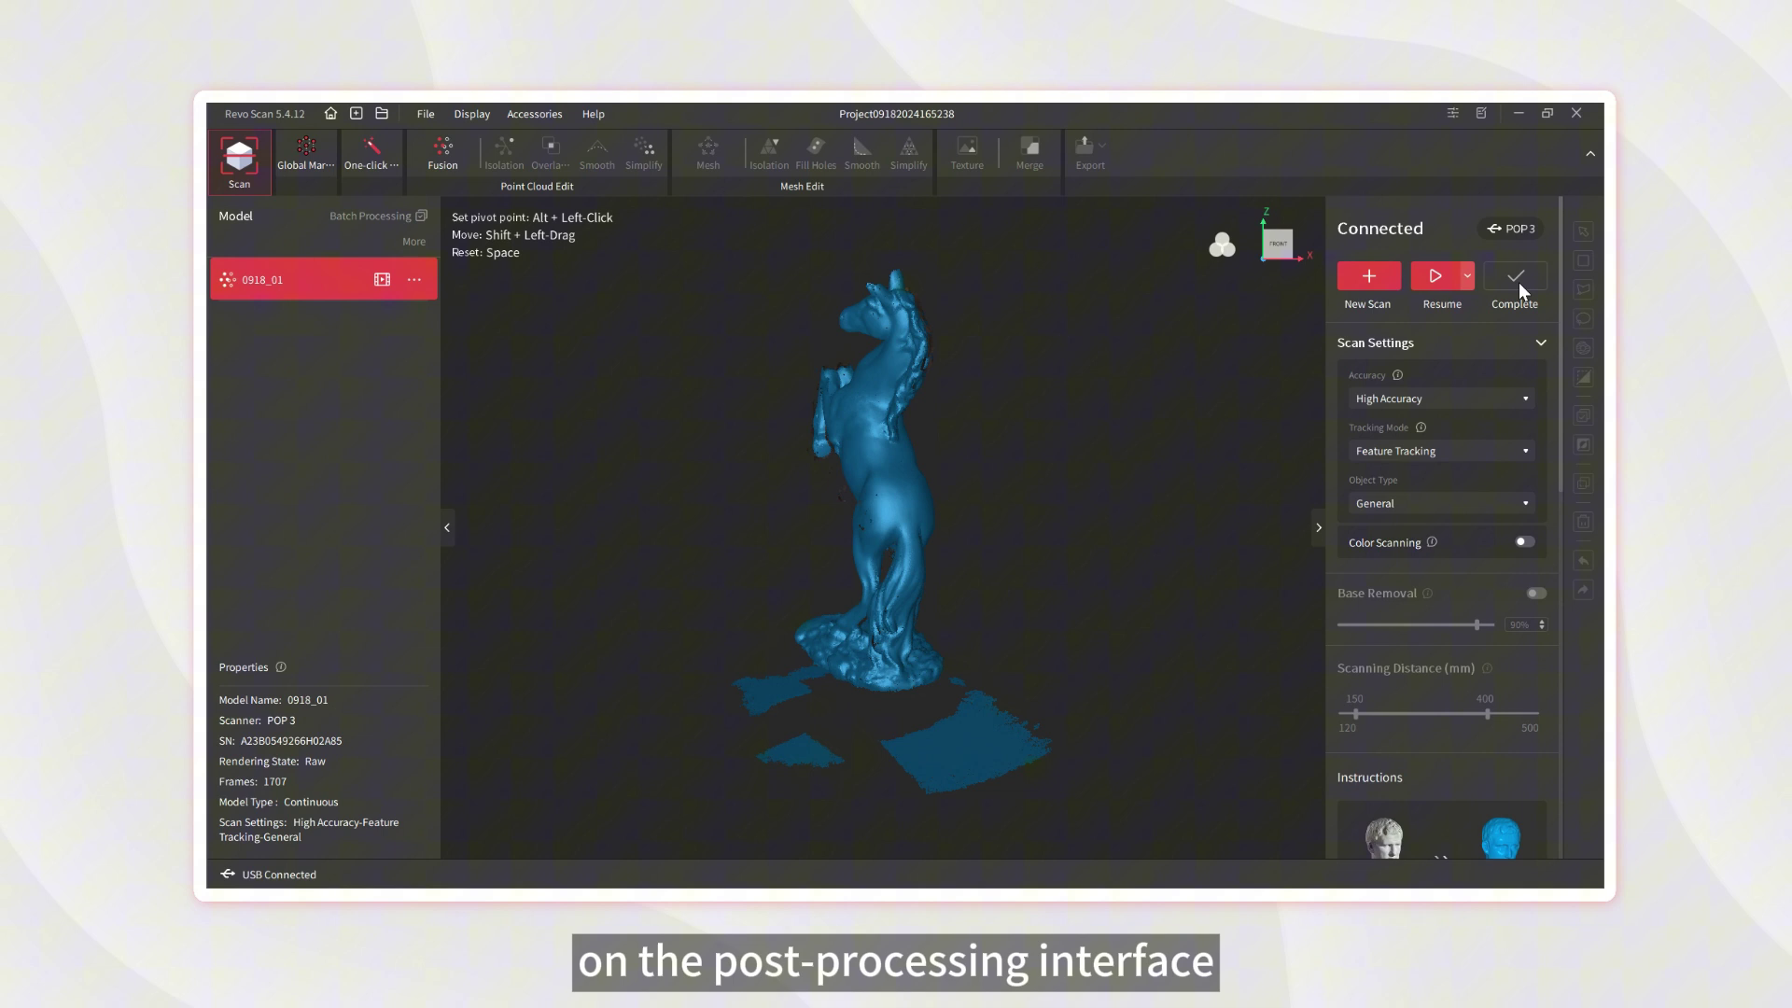
drag(896, 522, 1027, 511)
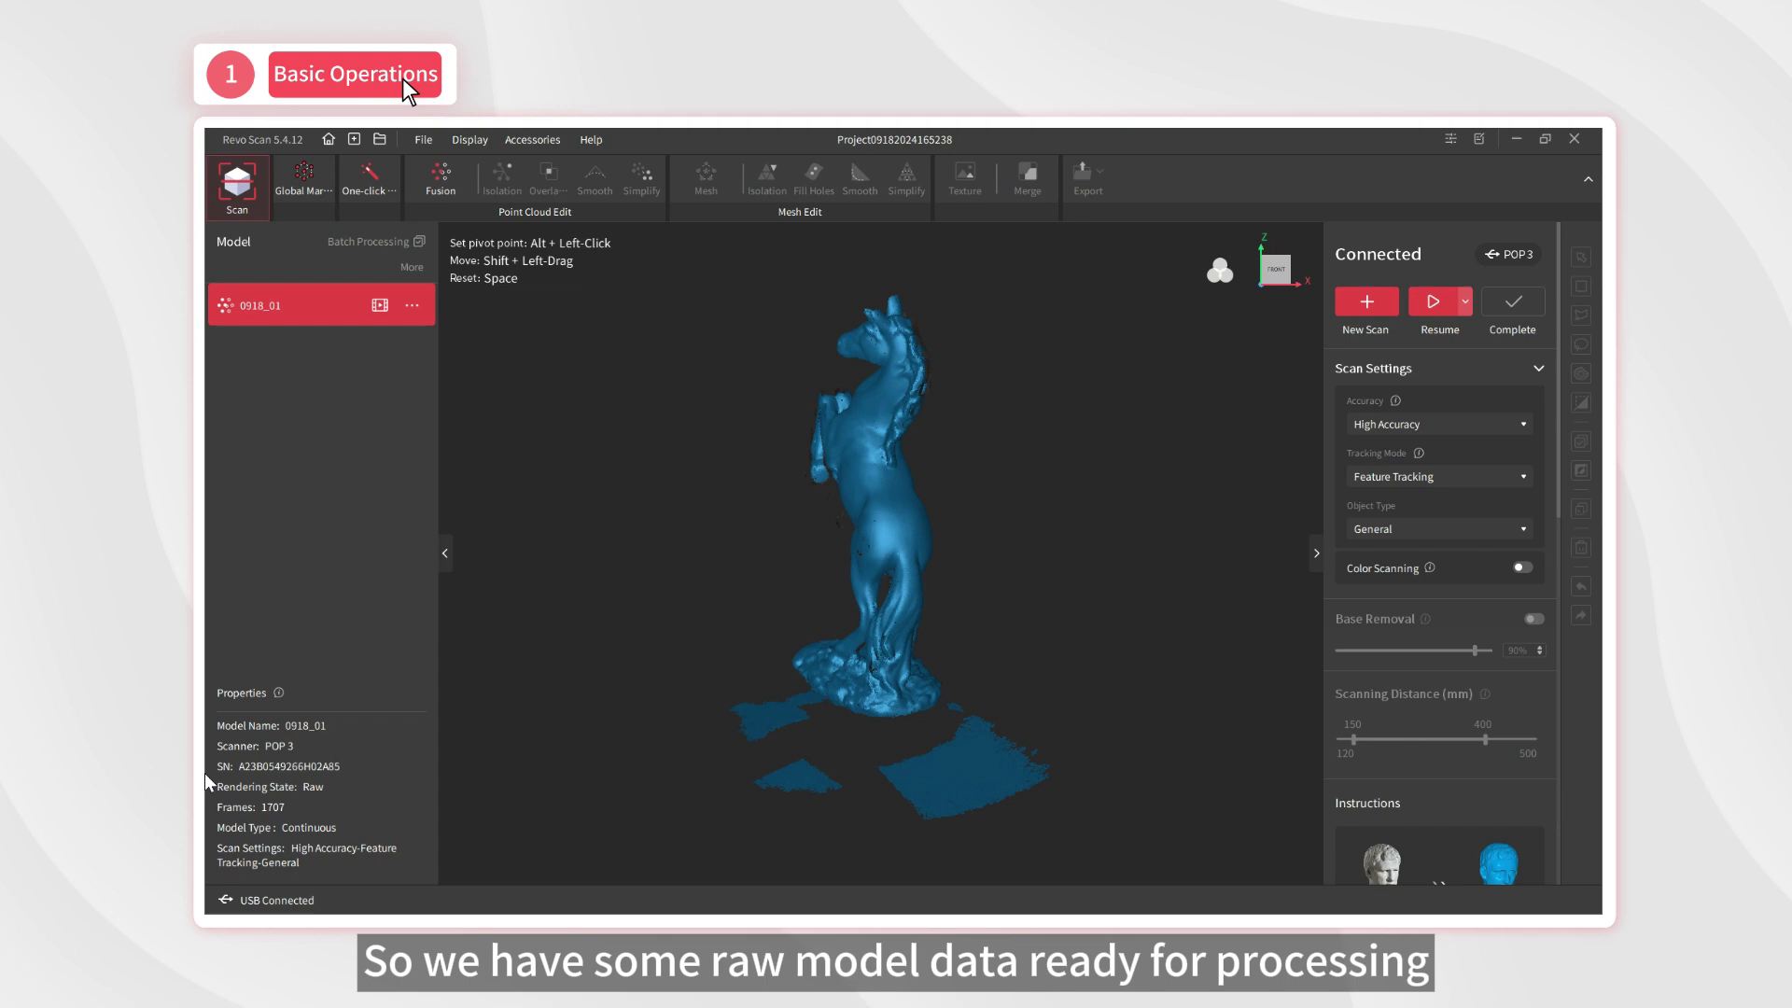
Open Key Frames Edit for horse model 0918_01 from its options menu.
drag(872, 467, 608, 548)
key(e)
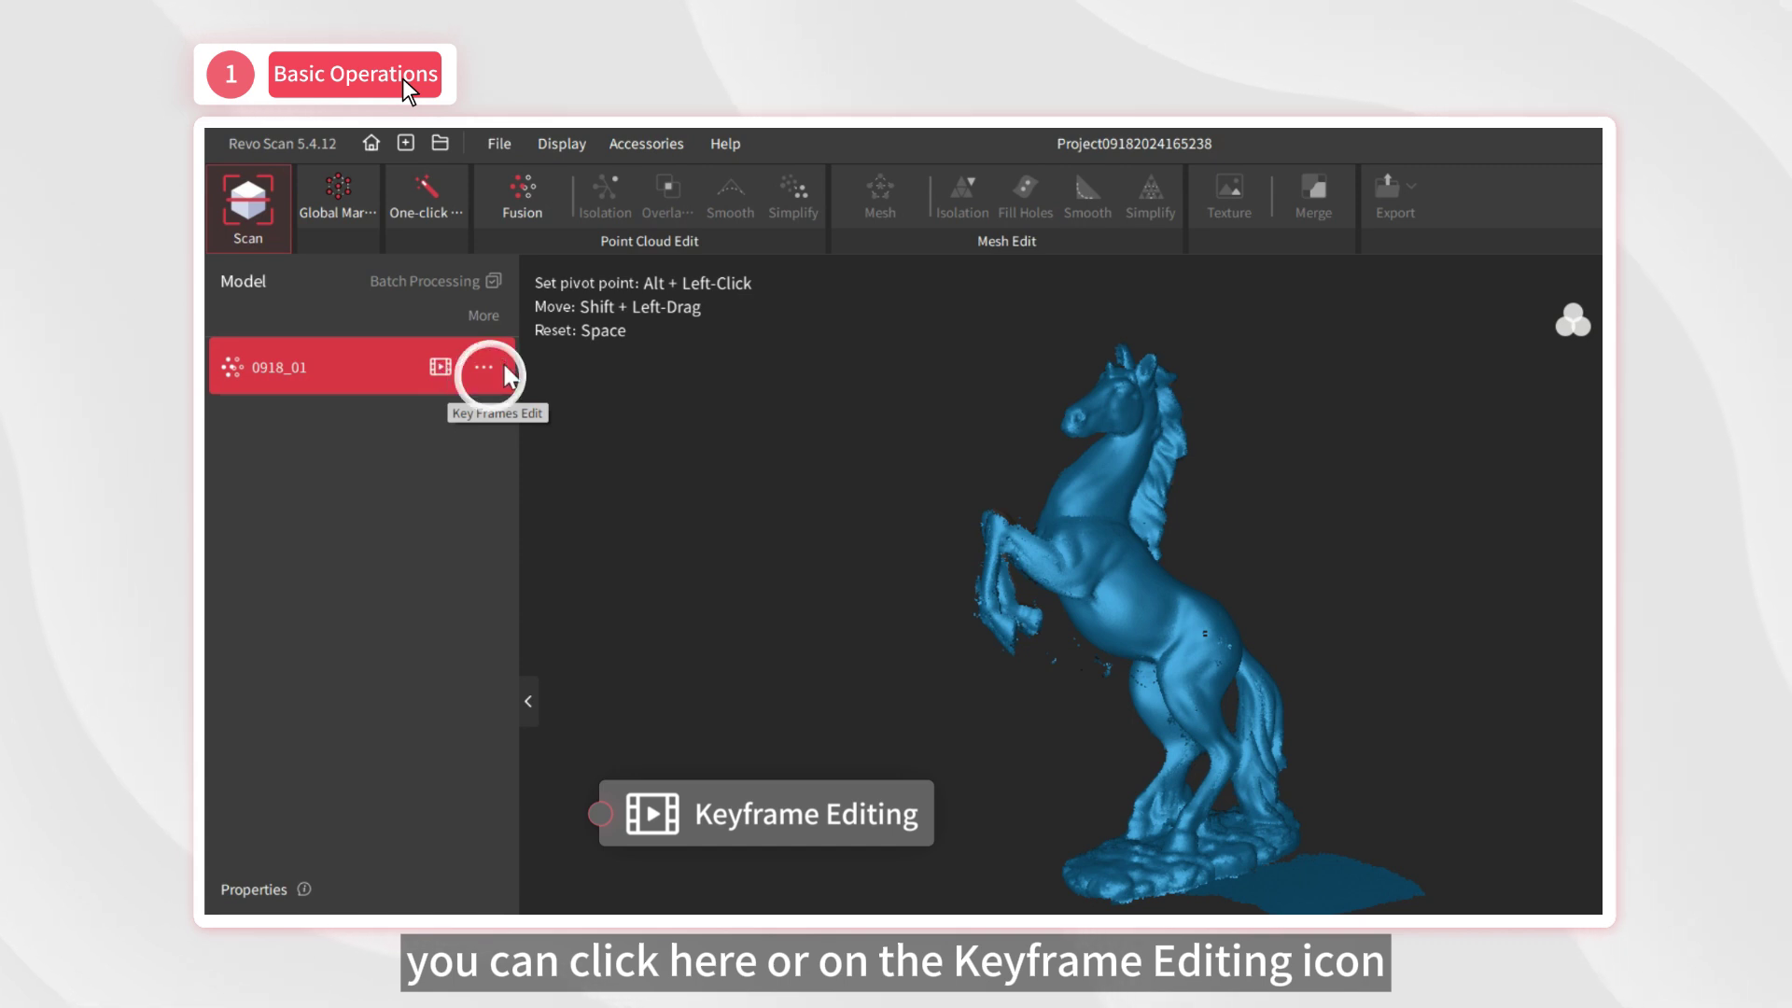
click(483, 367)
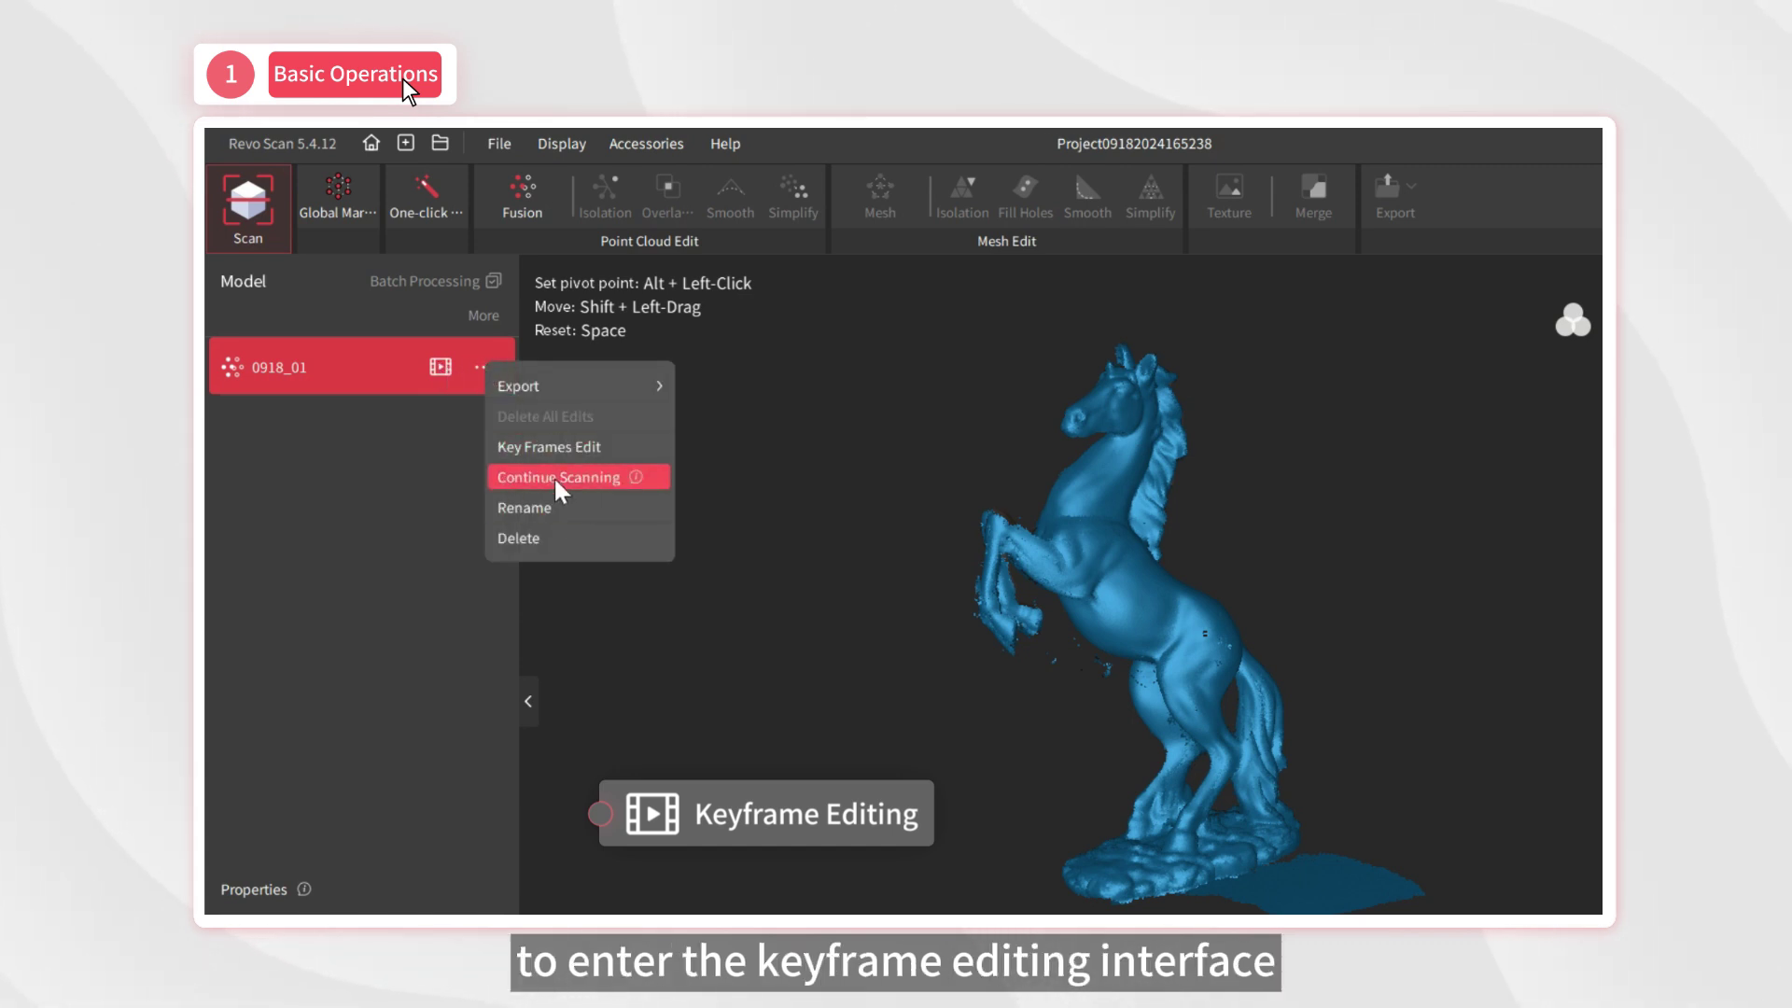
click(527, 451)
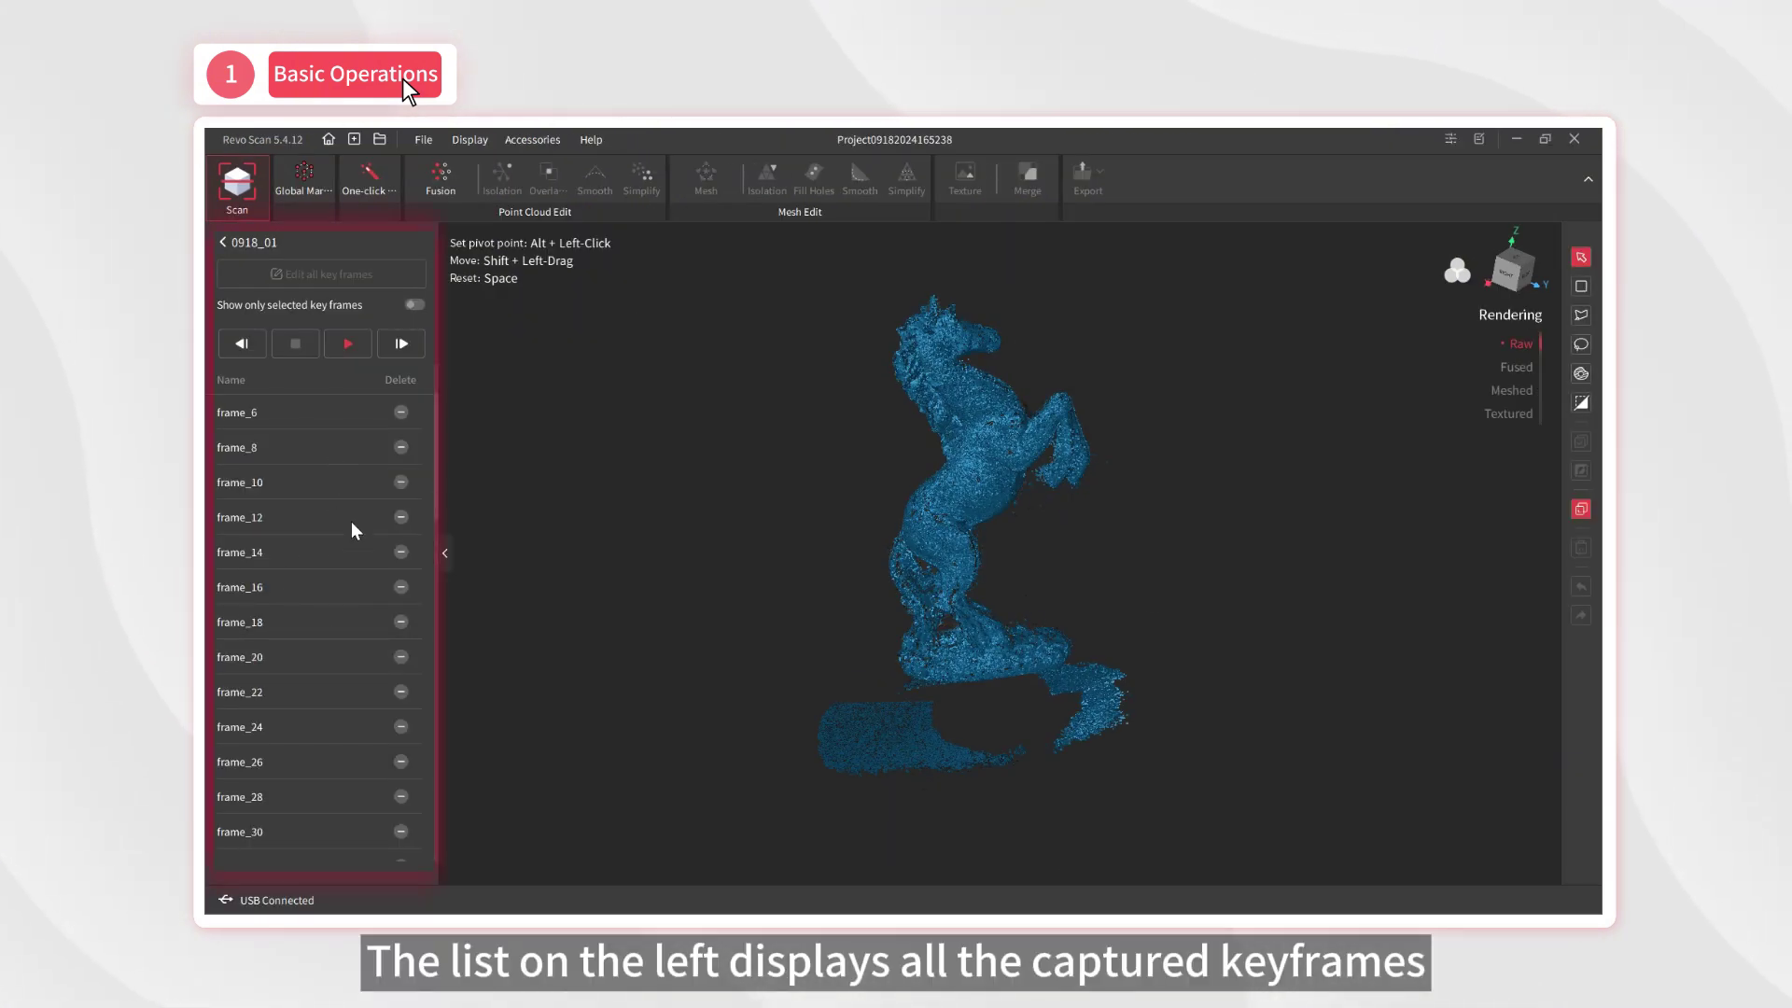
Highlight frame_14's points in green against the full blue horse cloud and inspect them.
scroll(356, 537, up, 2)
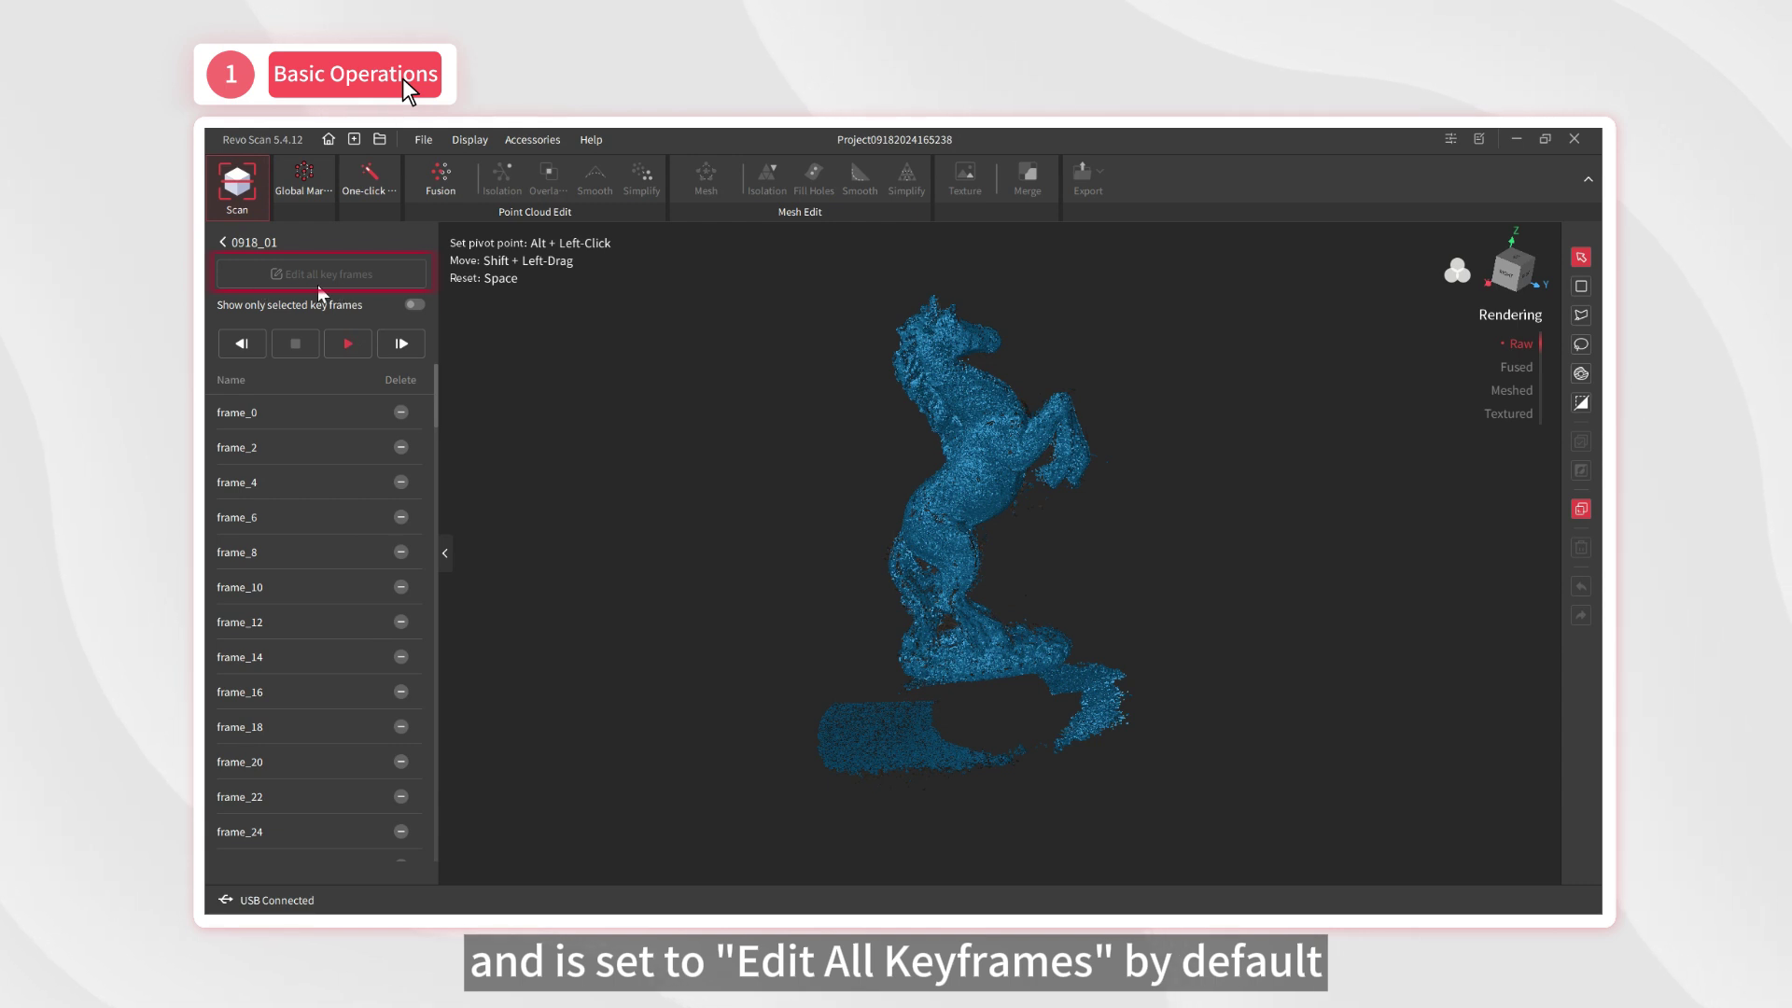
click(415, 304)
click(318, 657)
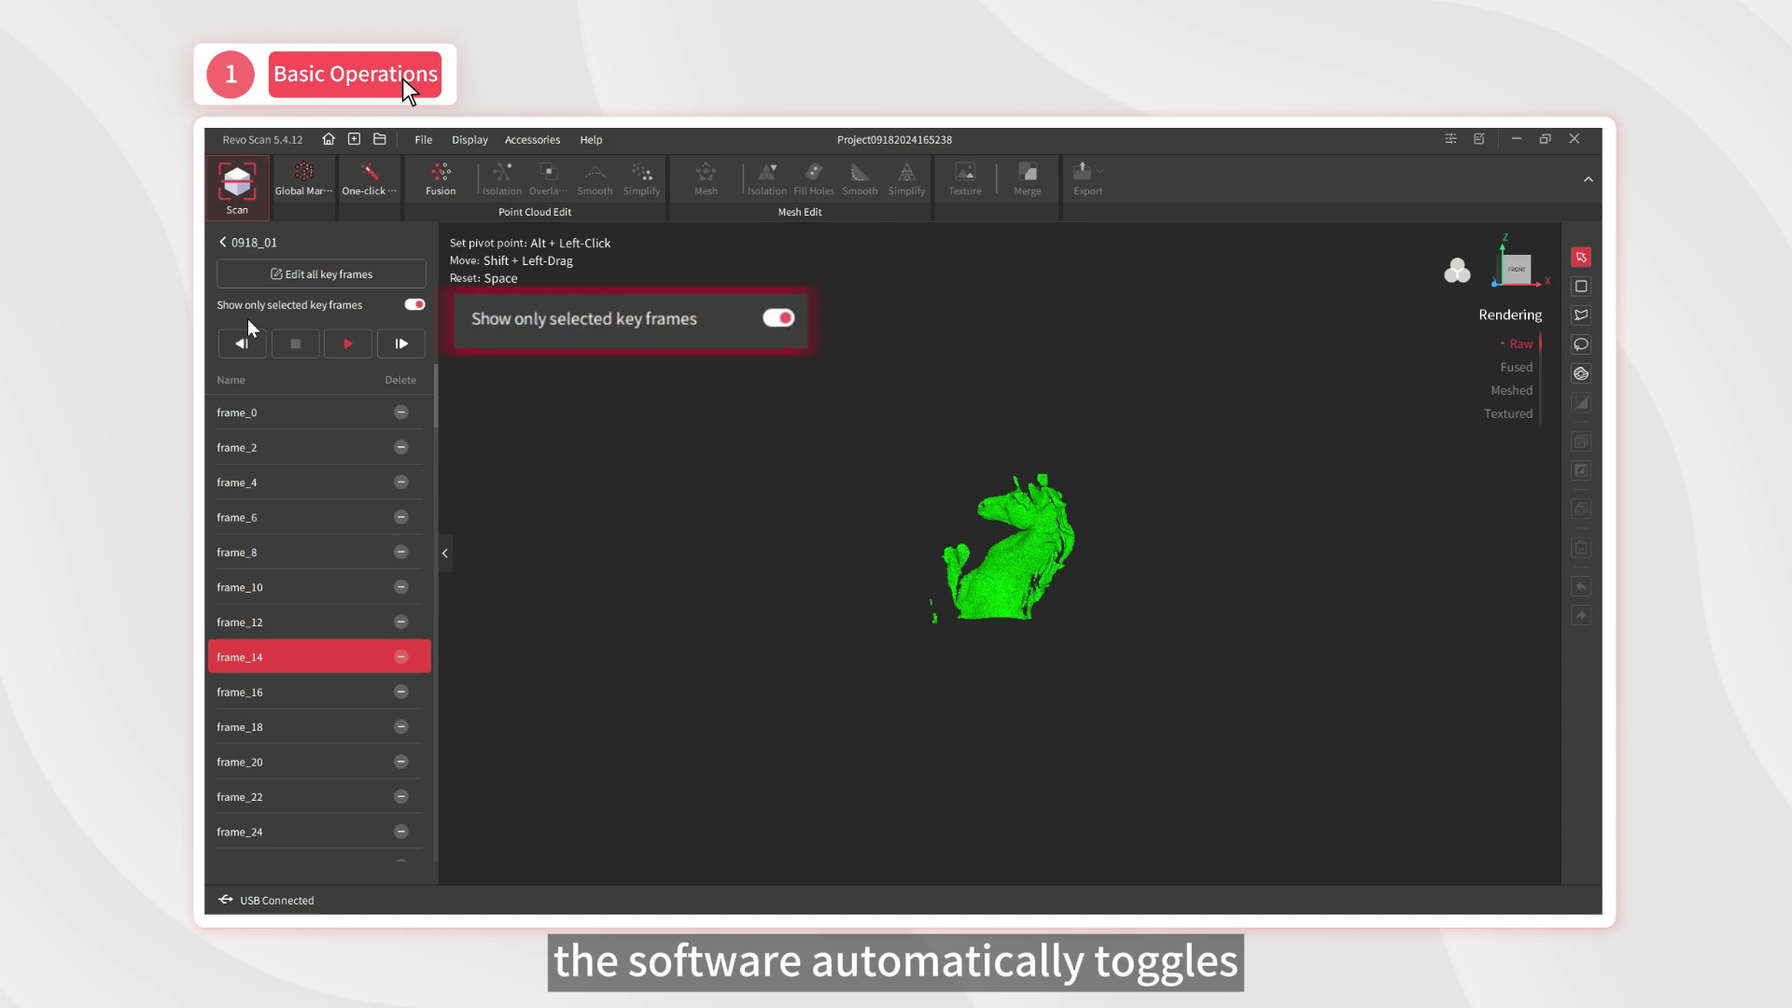
drag(940, 600, 1048, 731)
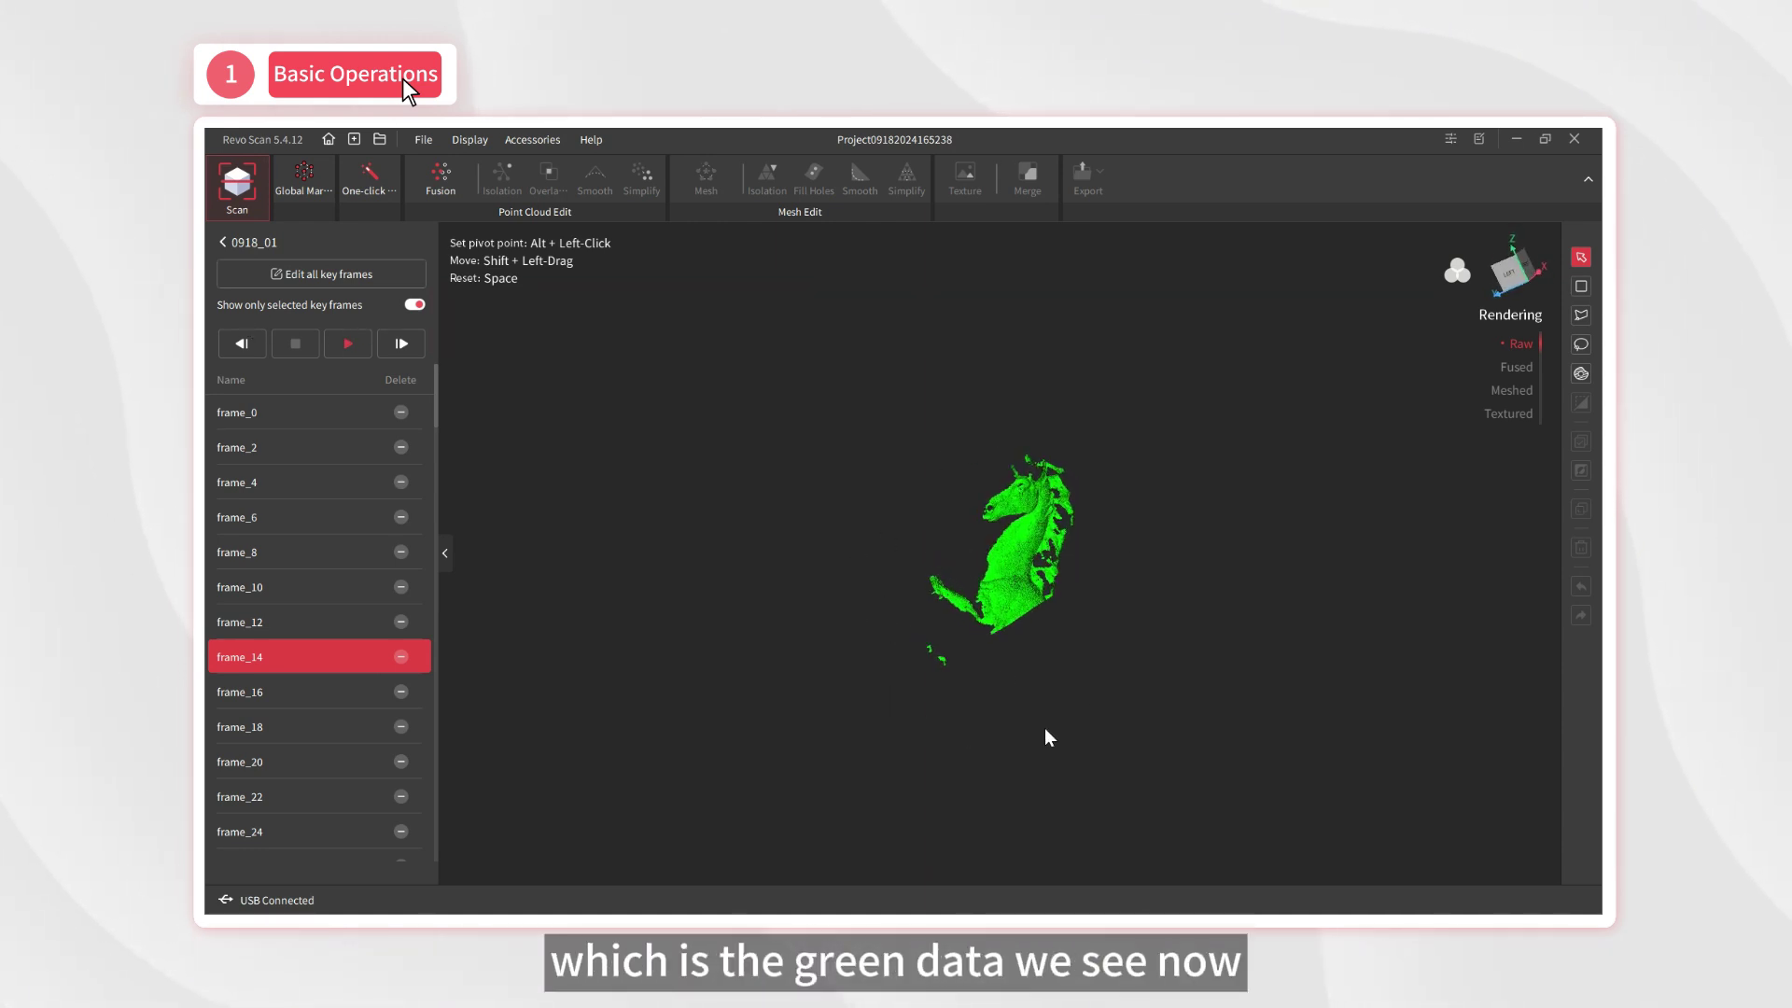
click(415, 306)
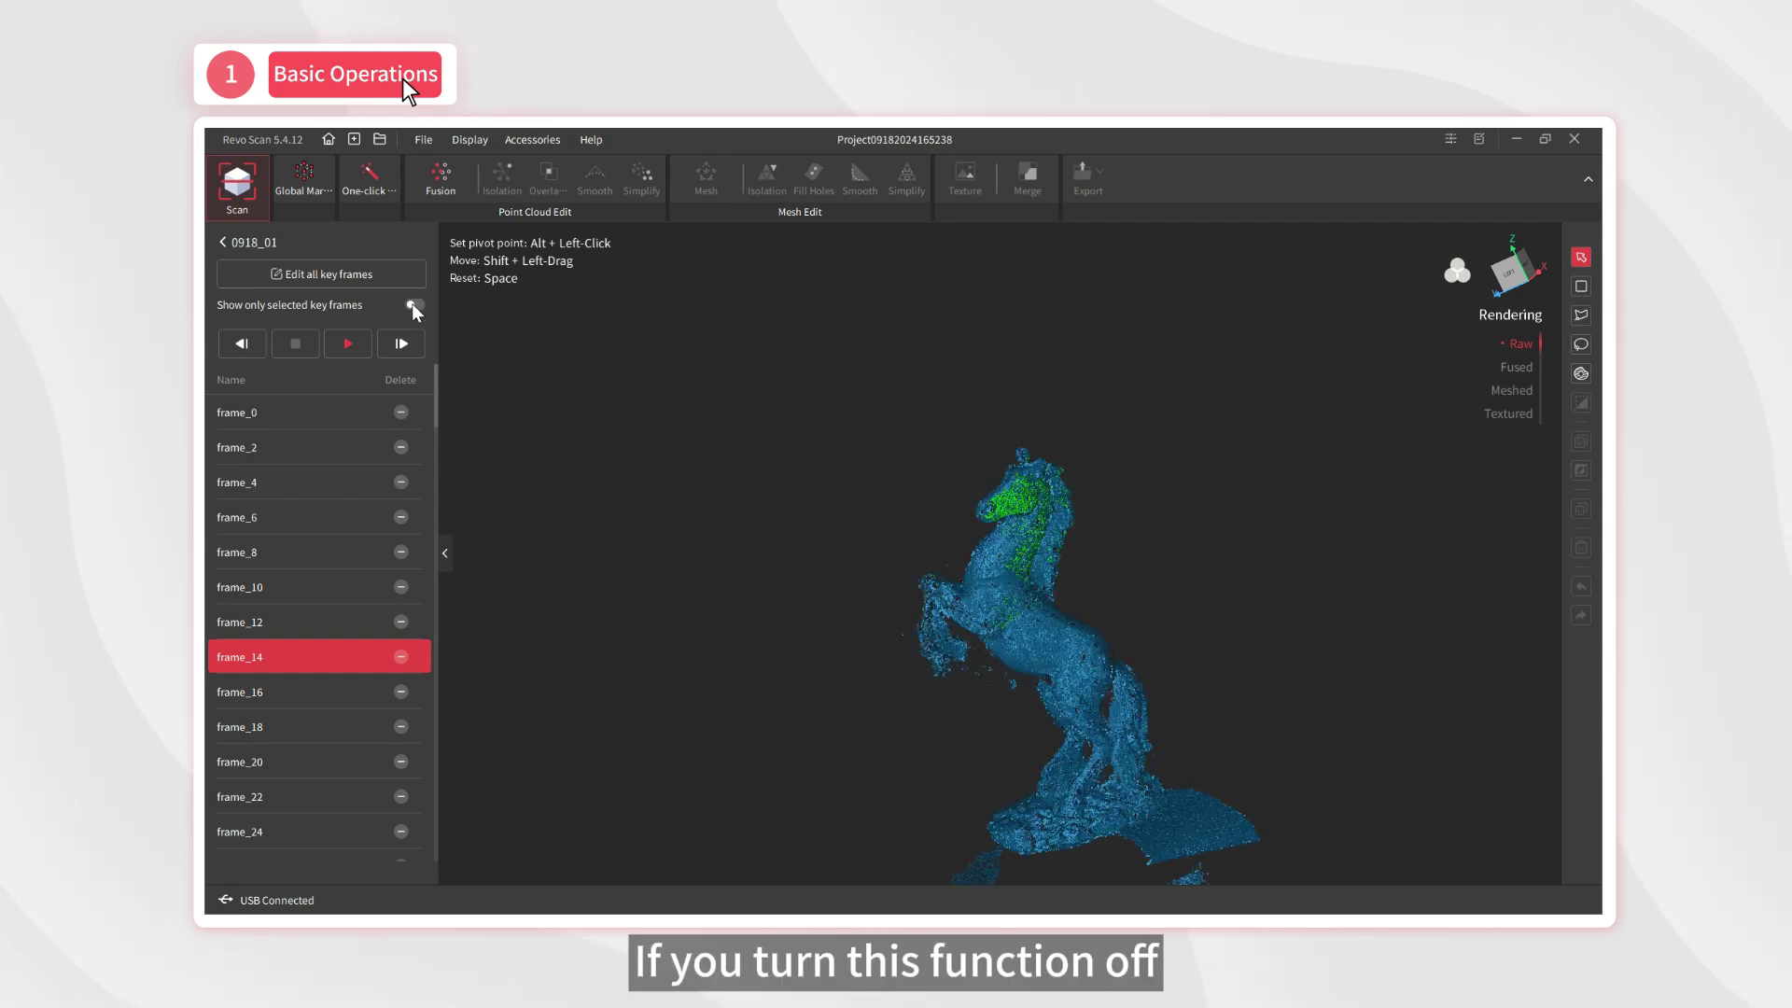
drag(1063, 703, 1068, 586)
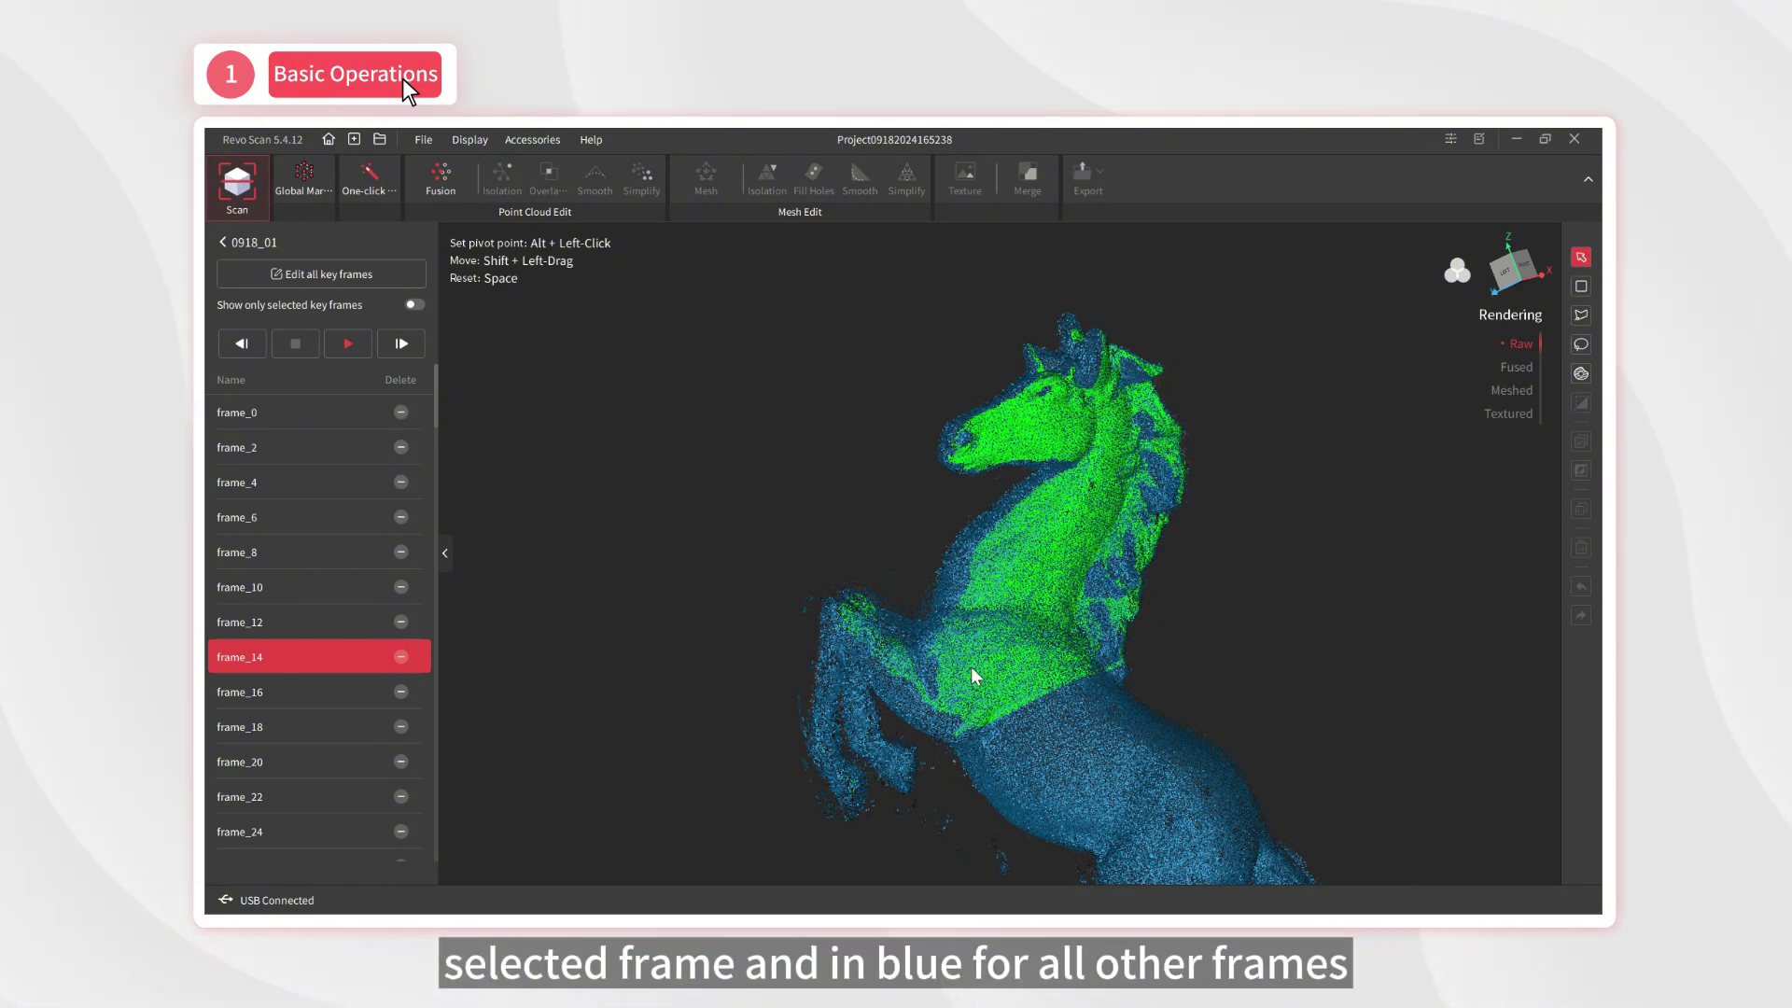
drag(972, 675, 1531, 142)
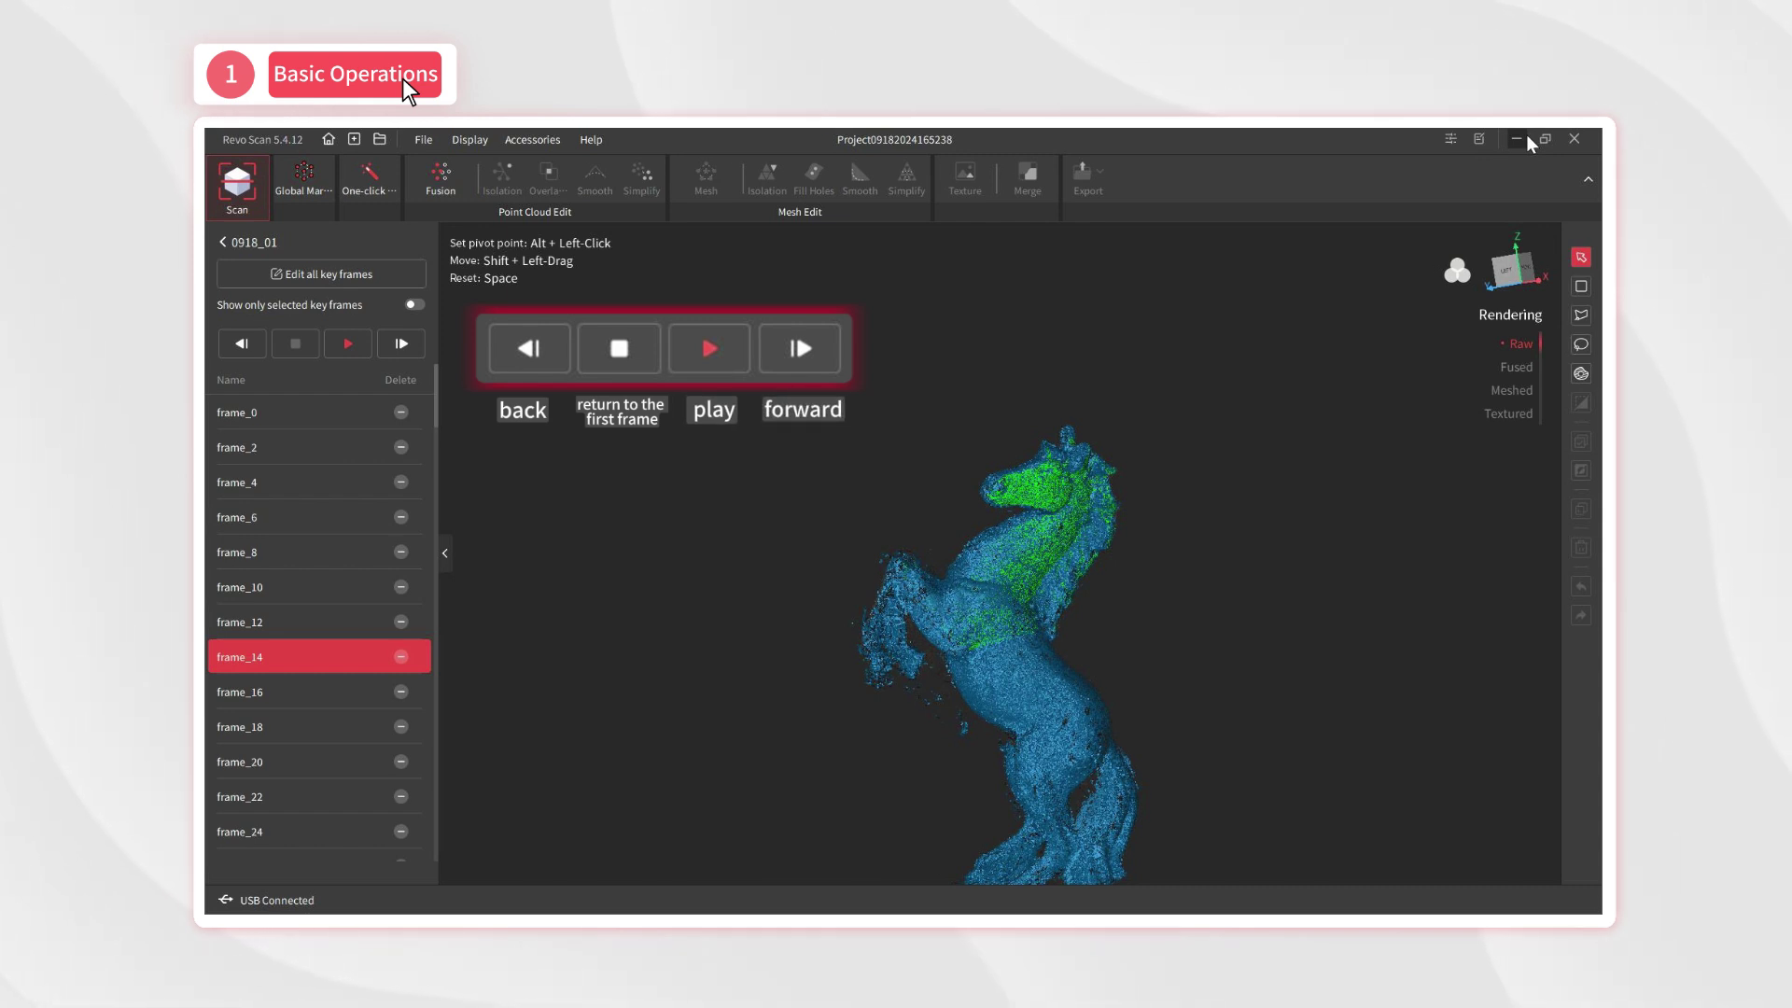
Step through key frames from frame_24 with back, play, pause, stop and forward, ending on frame_20.
click(240, 831)
click(246, 347)
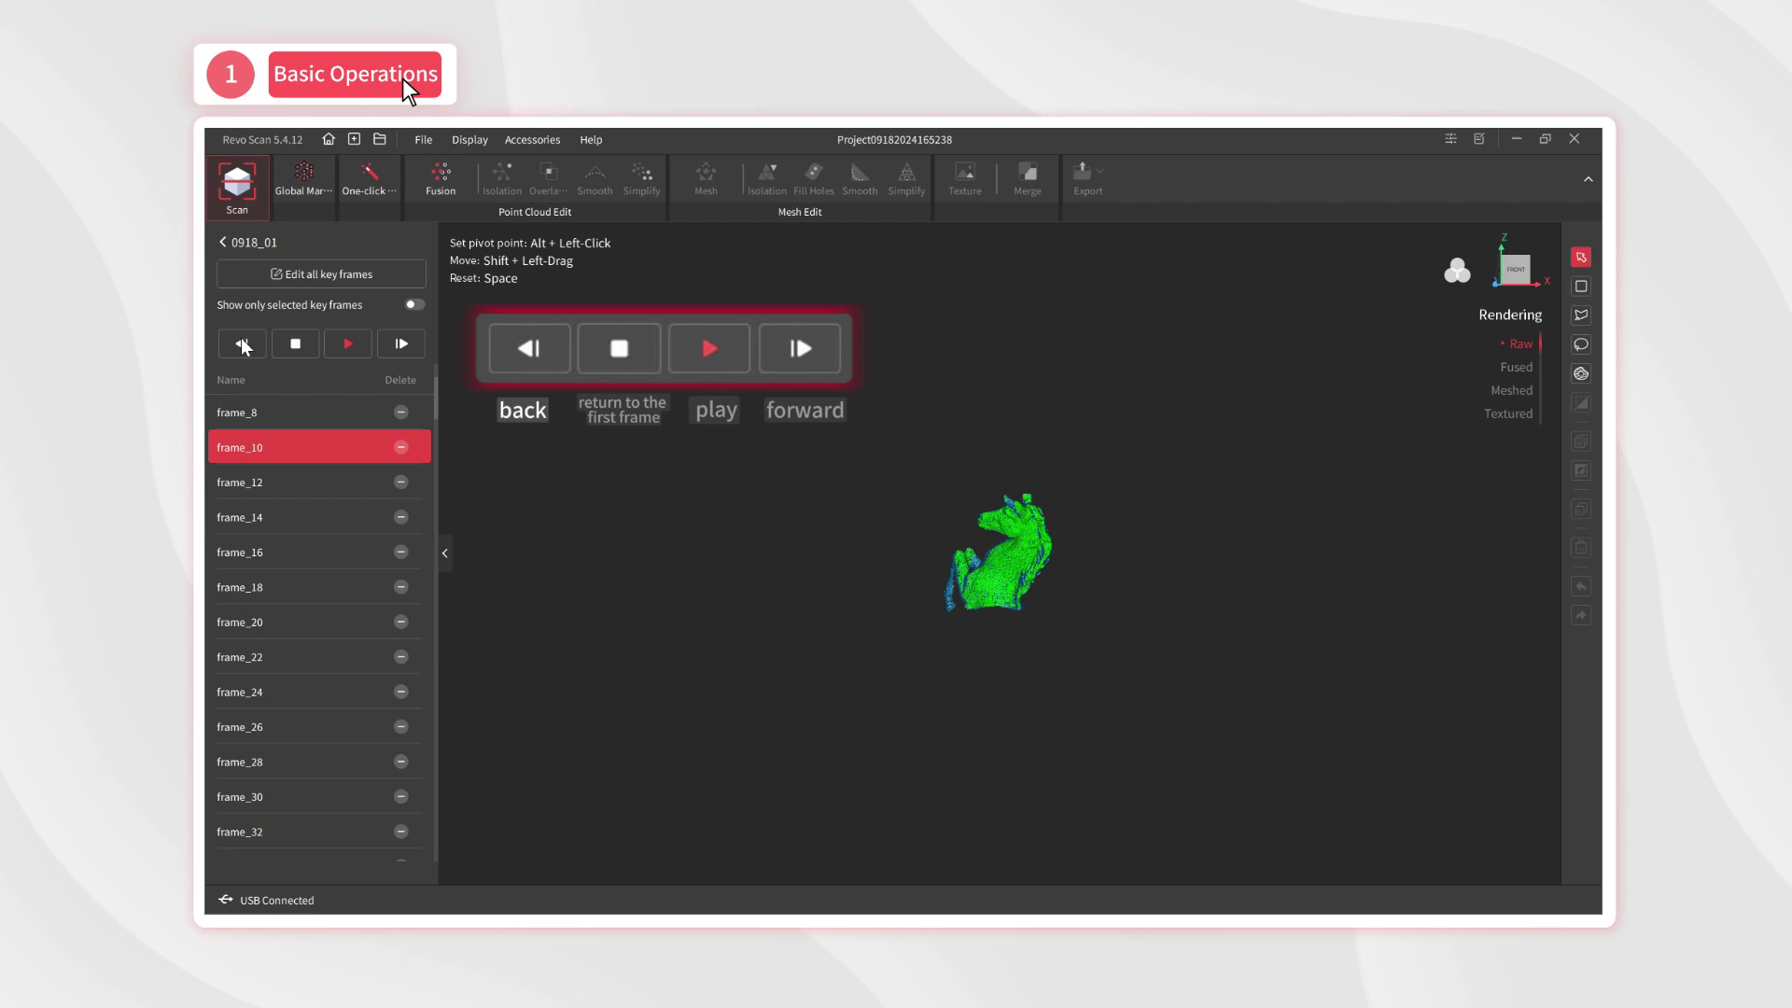
click(347, 345)
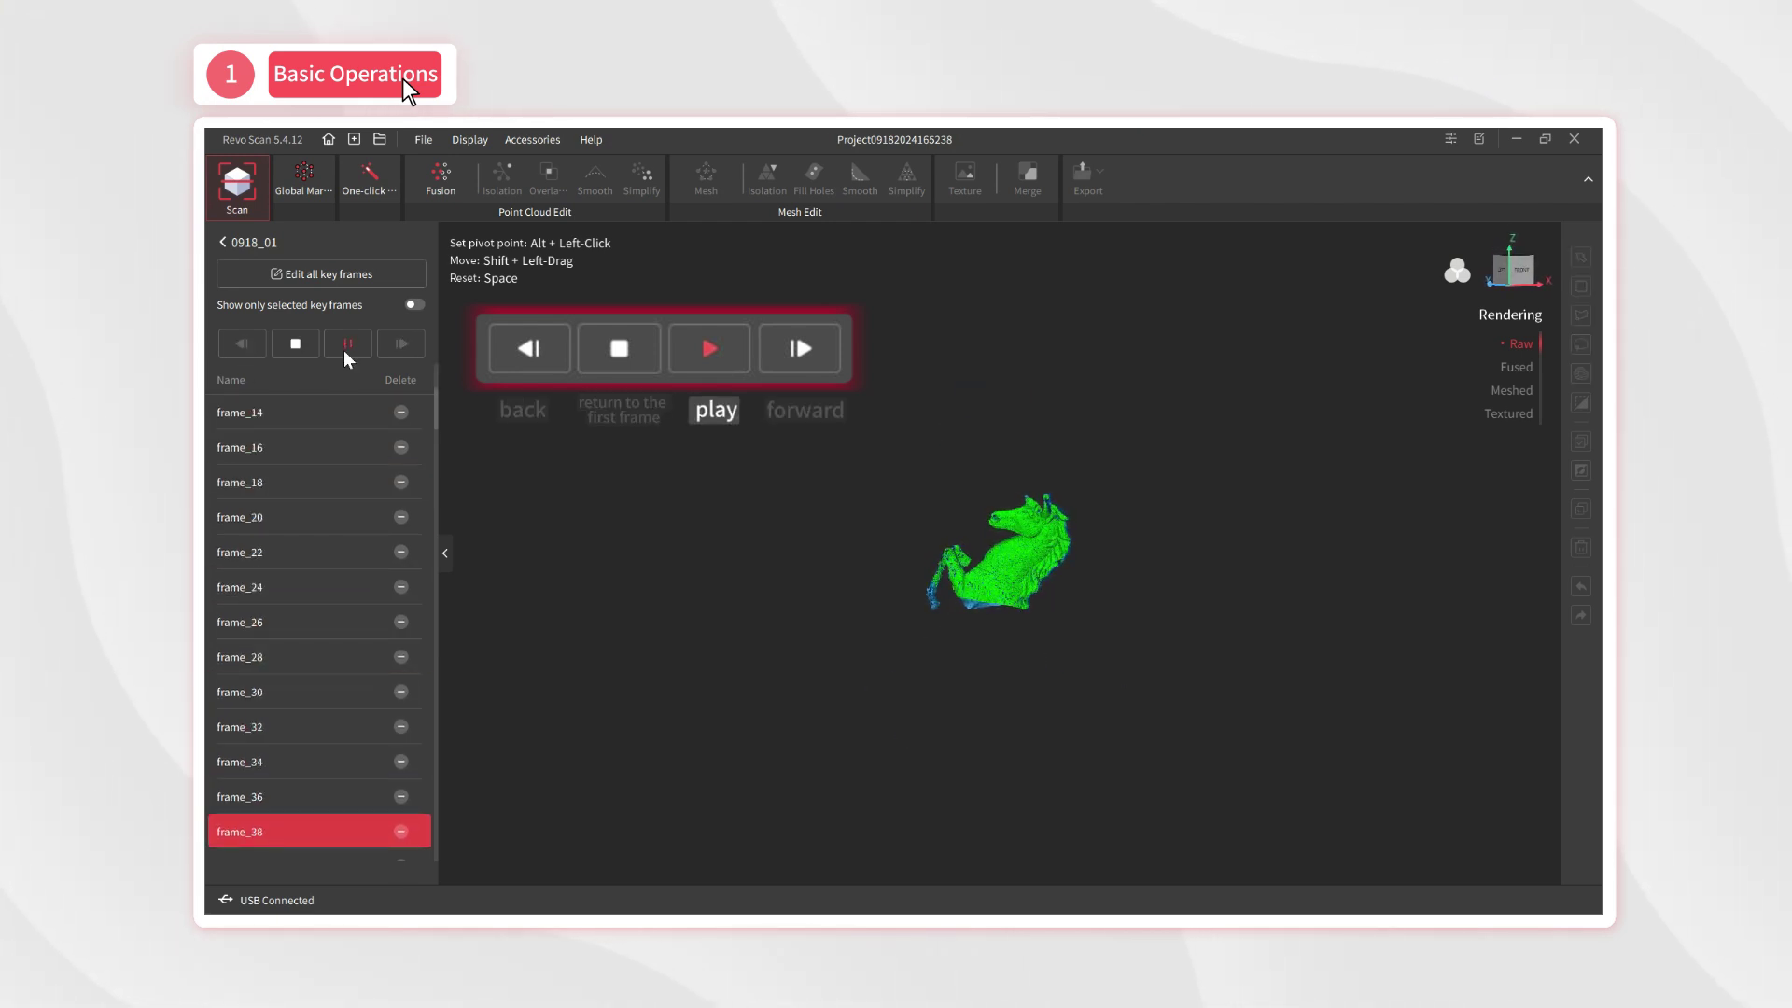
click(349, 345)
click(295, 343)
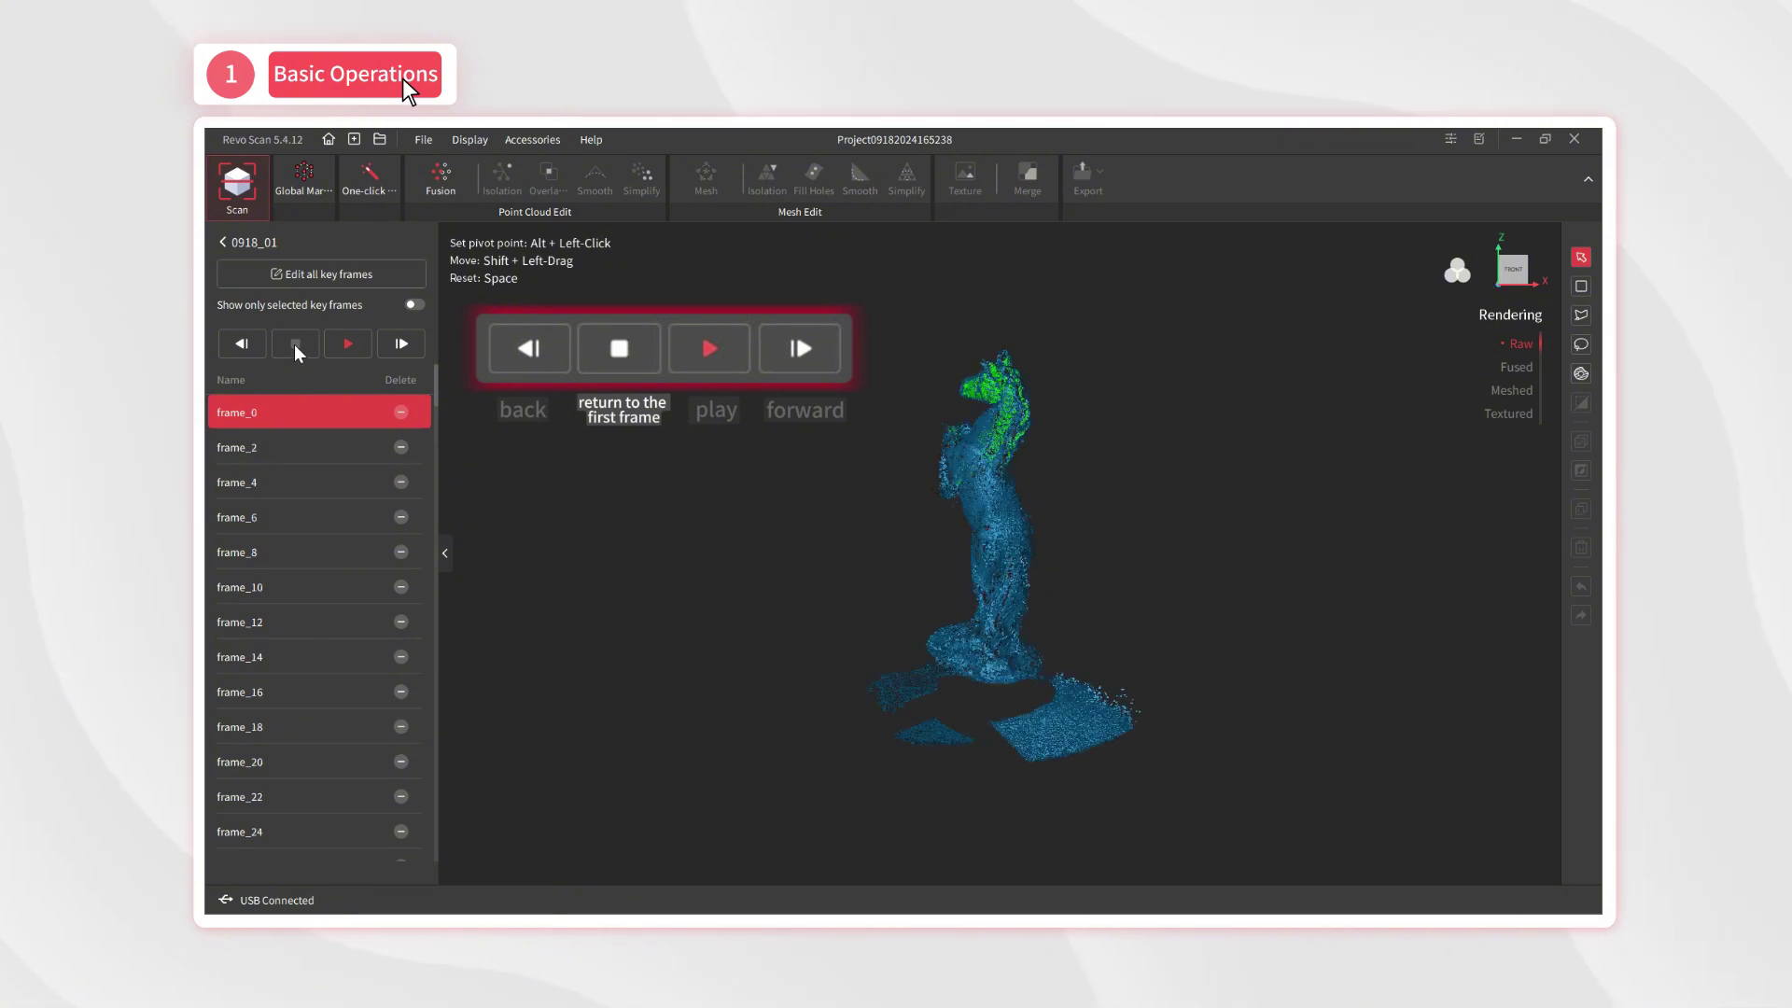
click(401, 344)
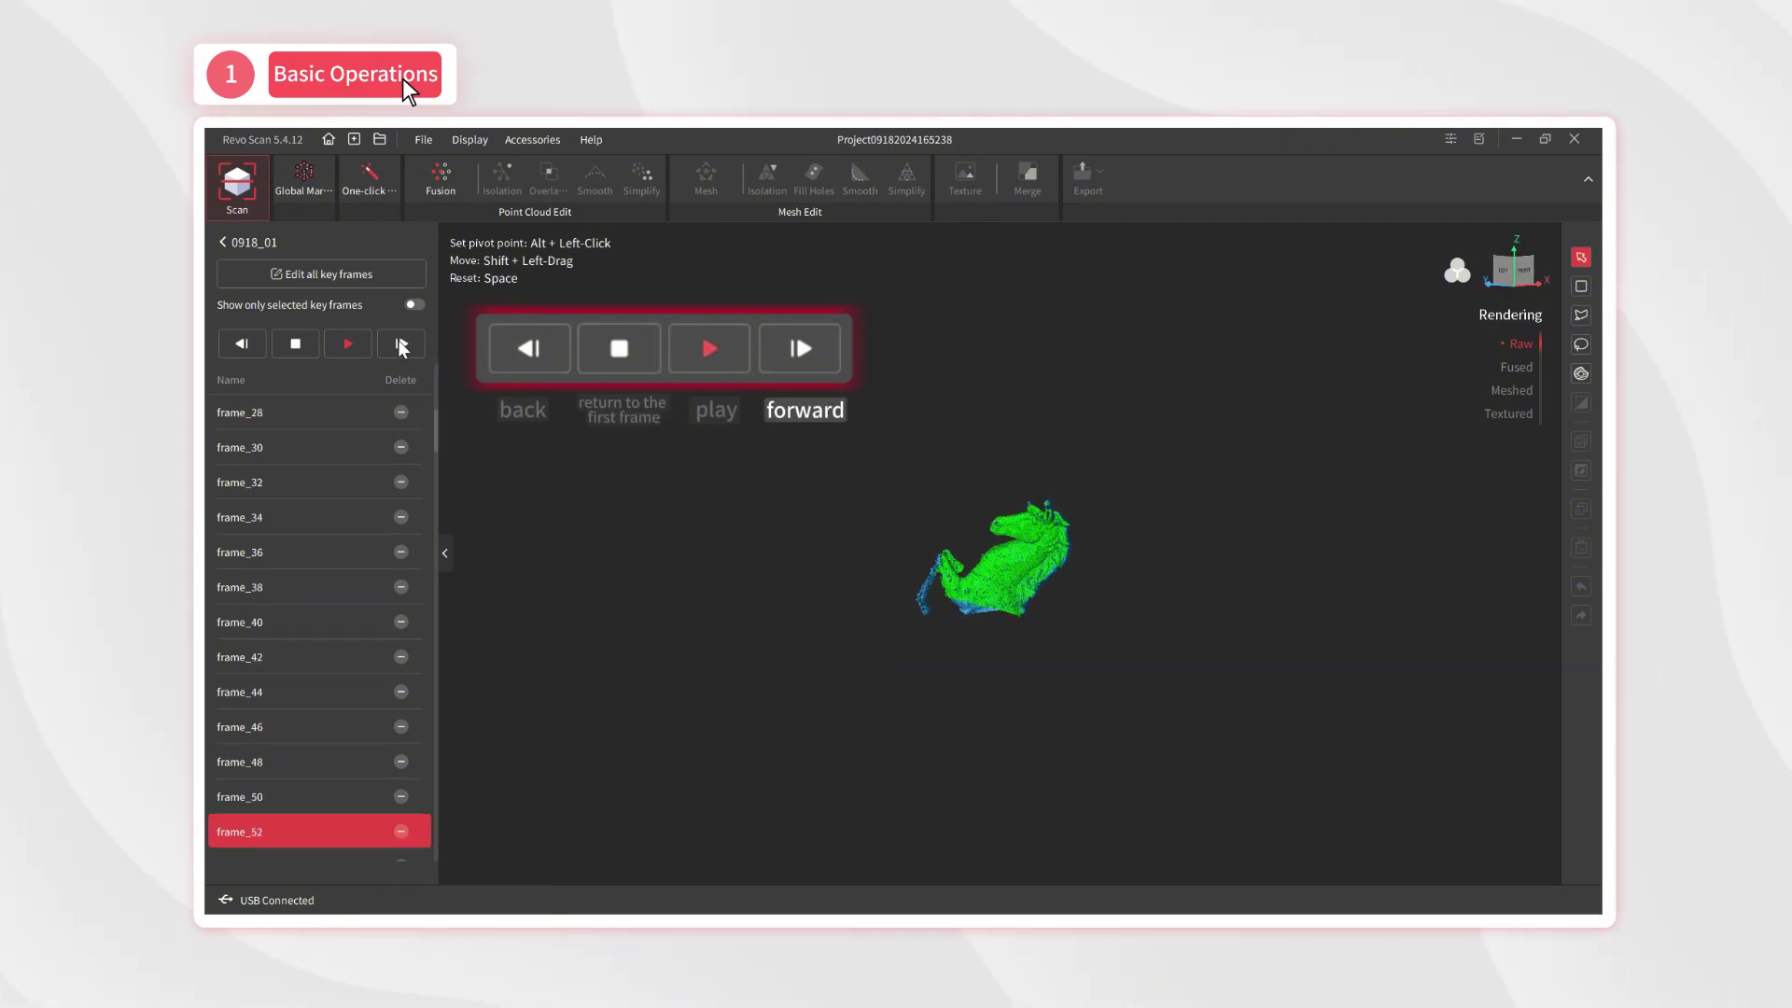
scroll(351, 668, up, 4)
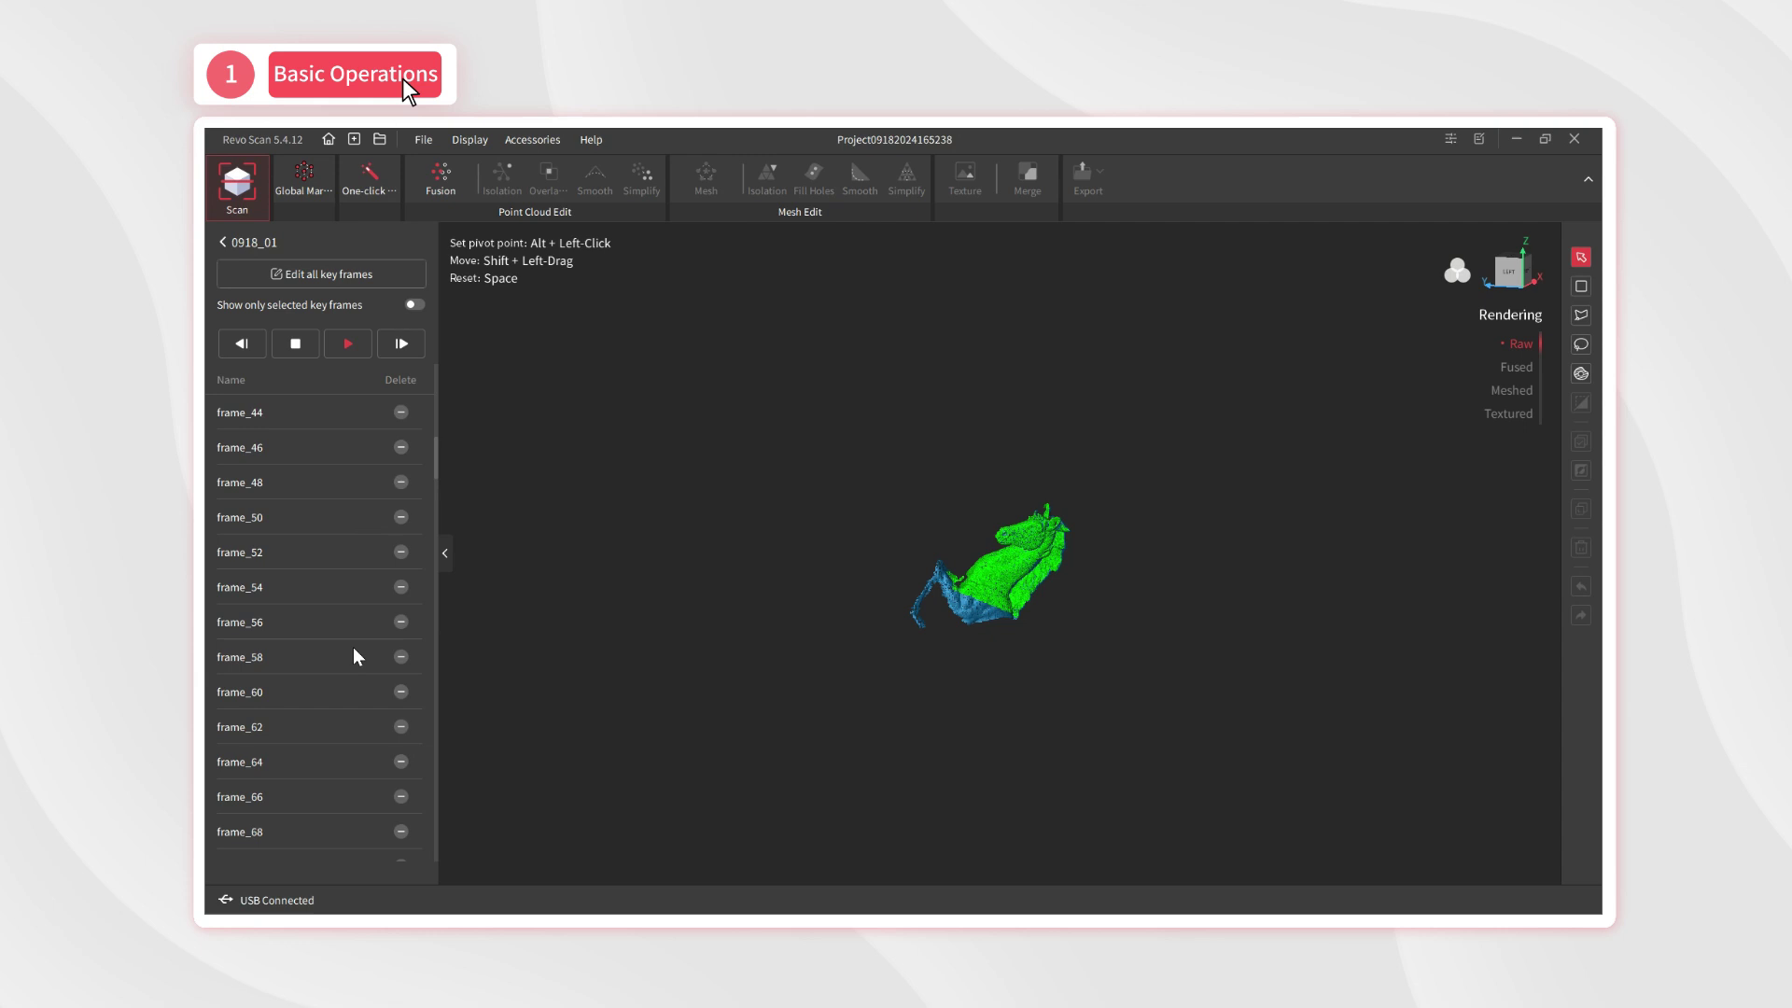
click(289, 516)
Delete frame_20 and frames 486–492 from the key-frame list, showing only selected frames.
click(414, 304)
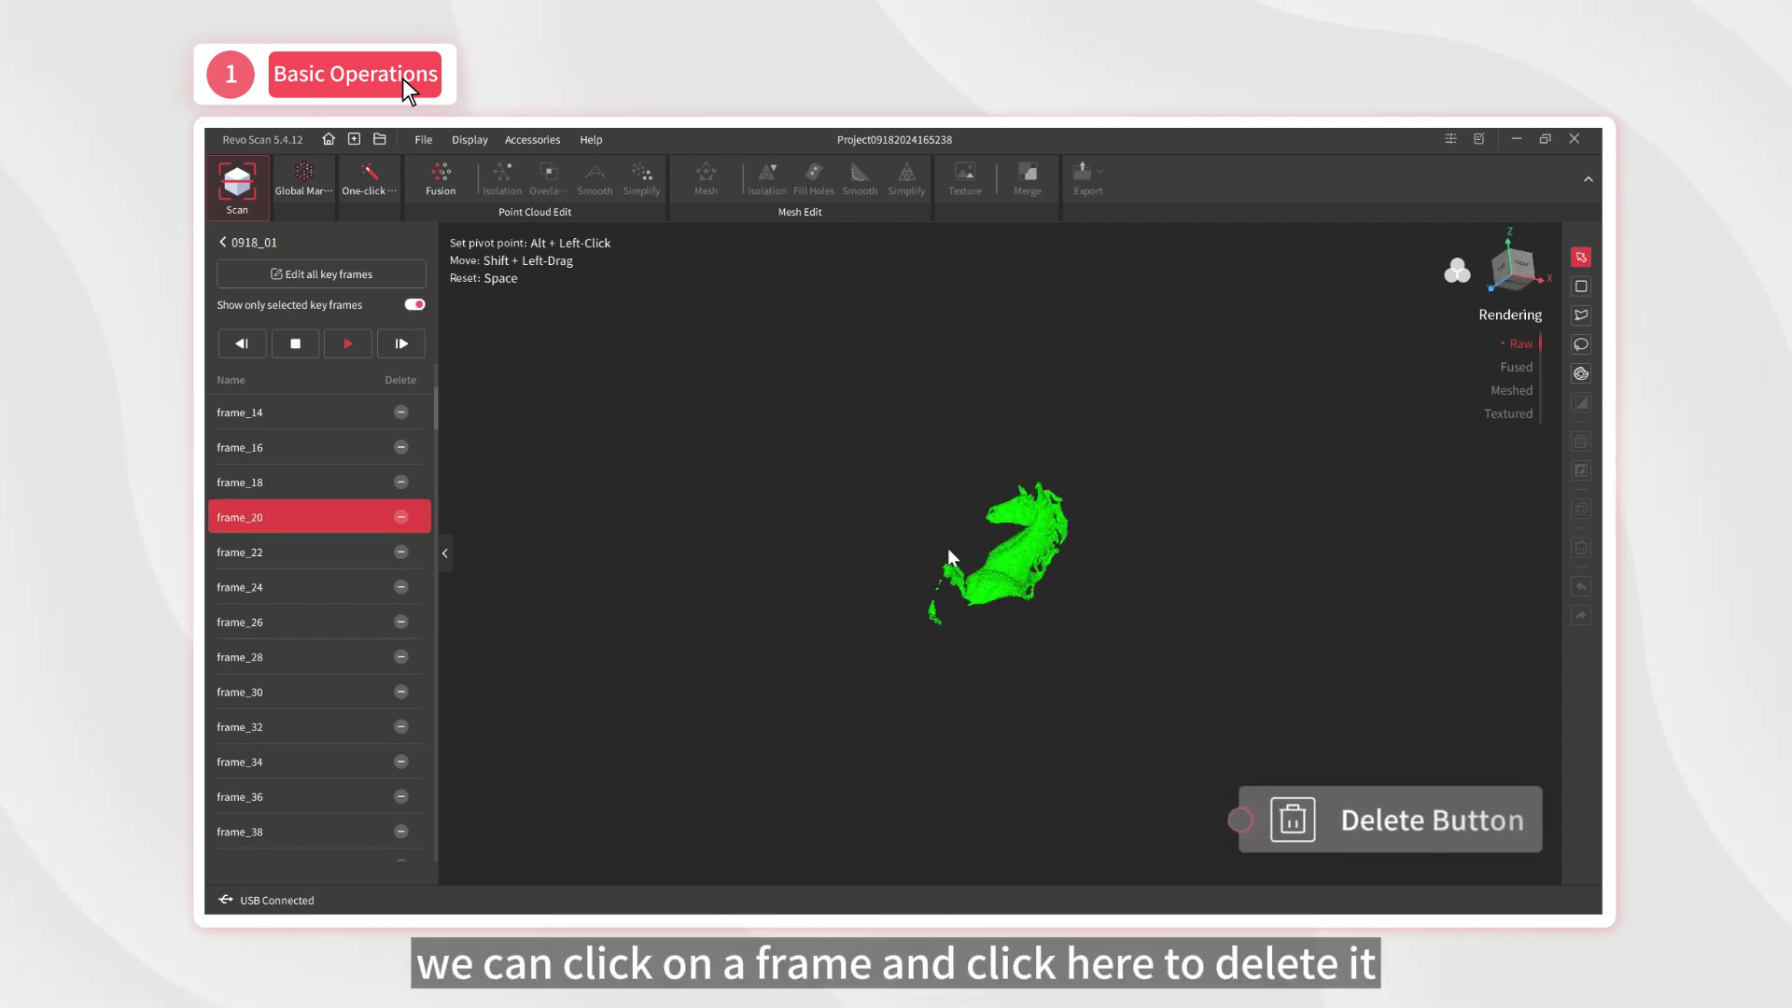
click(400, 516)
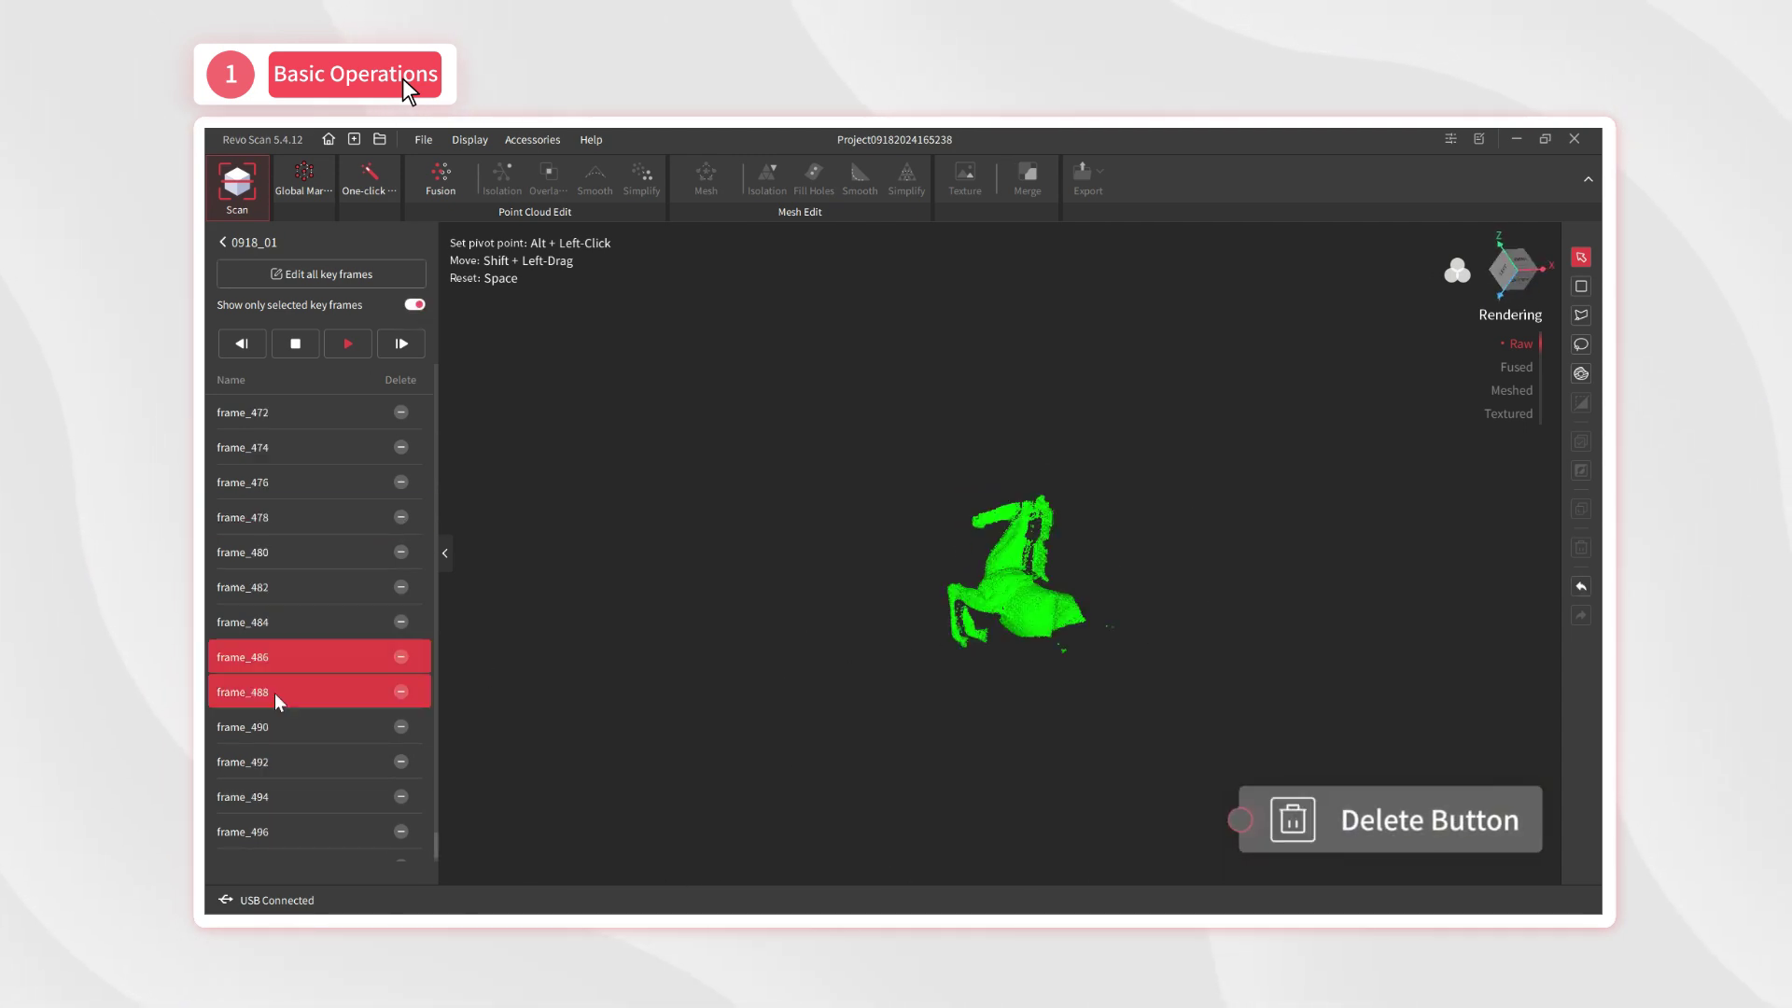
shift+click(369, 762)
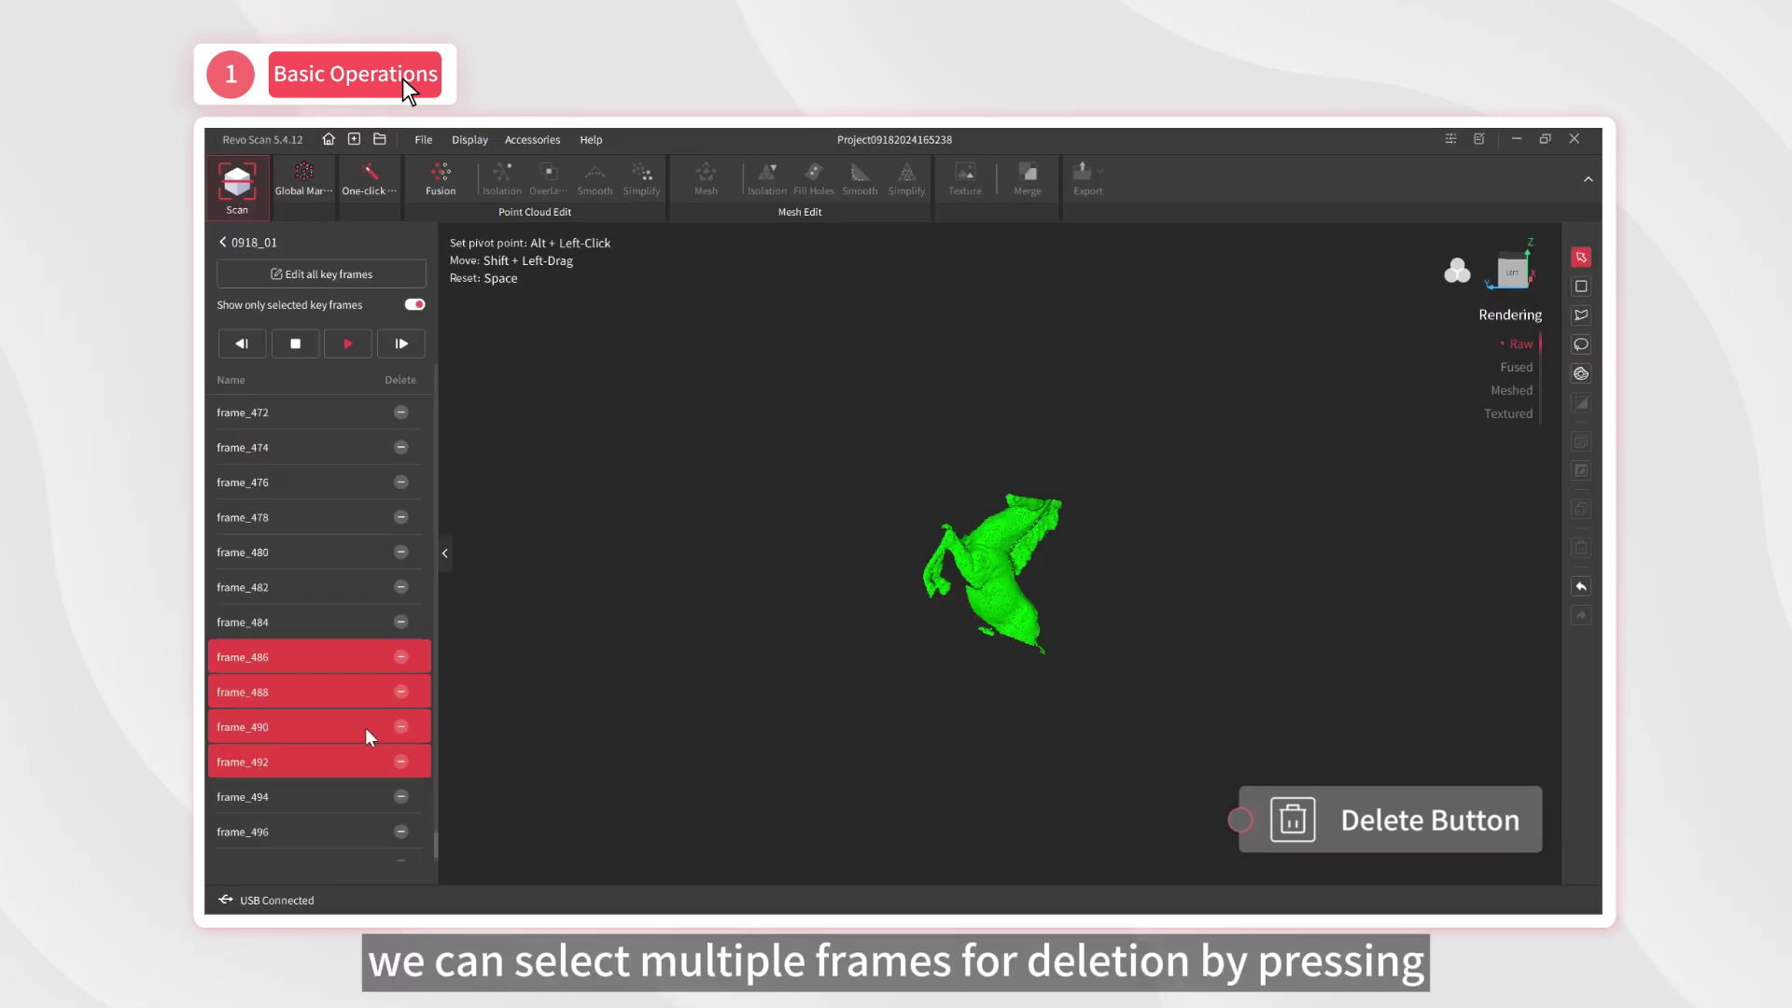
click(400, 727)
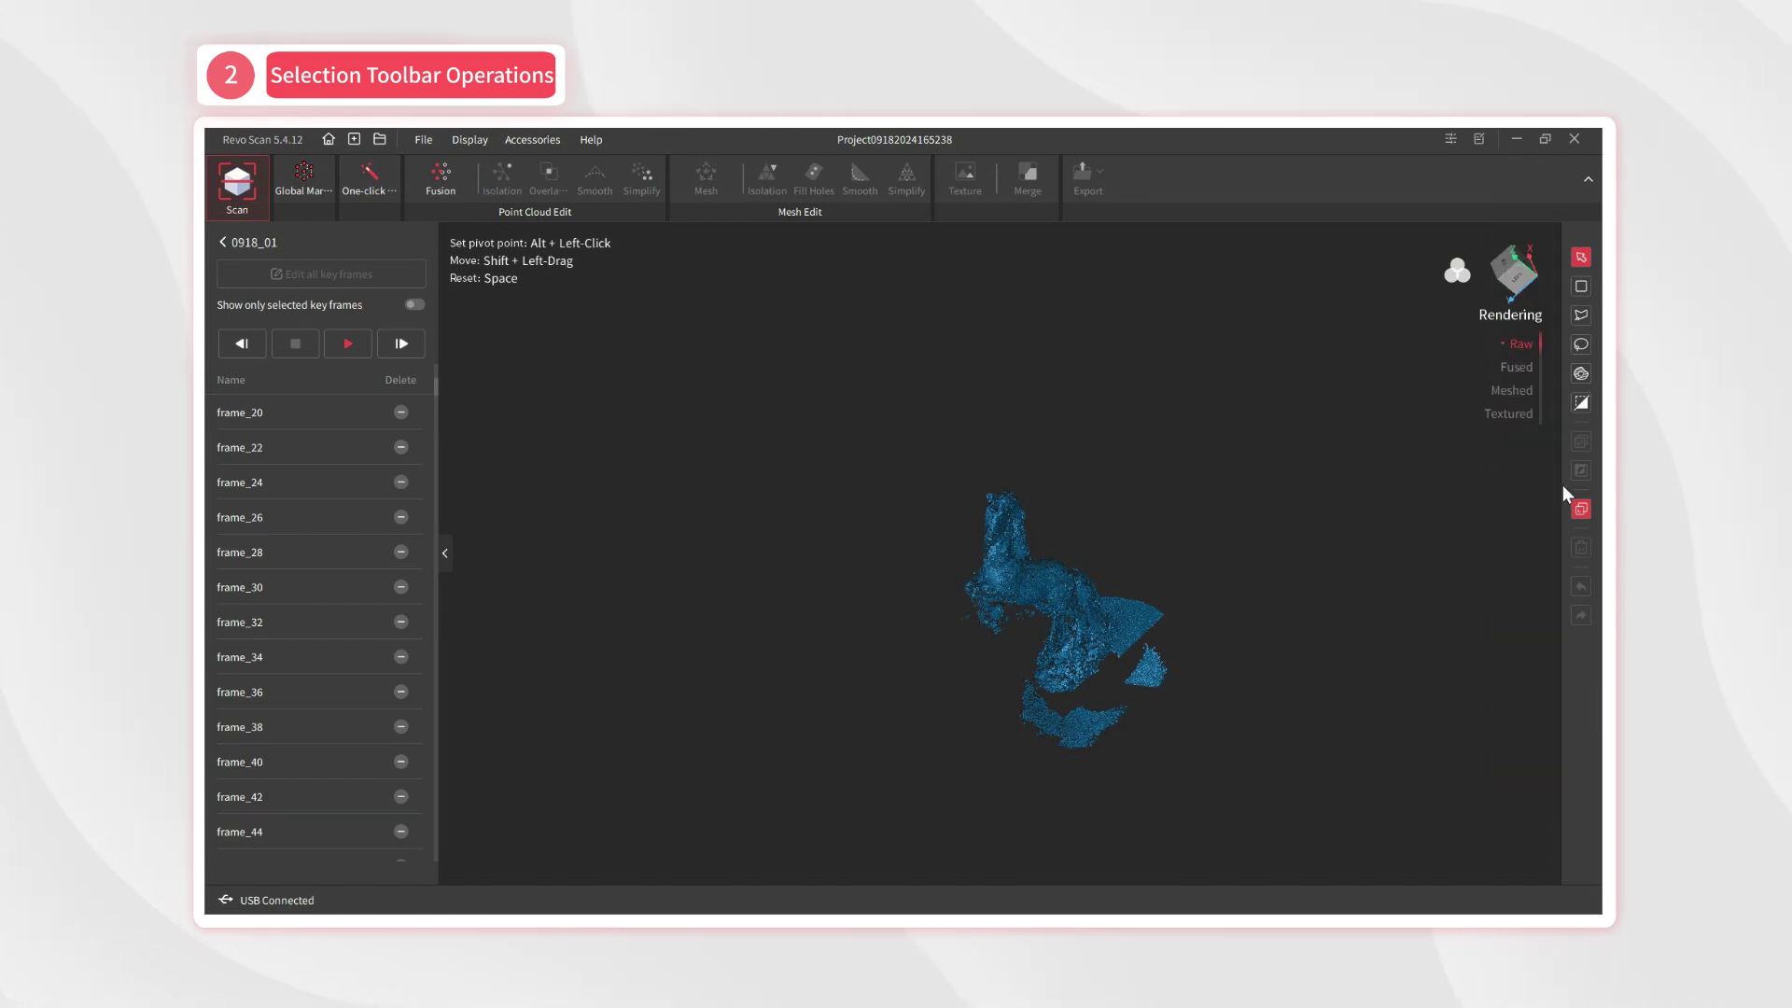
Outline the stray block of points below the horse with Polygon selection and delete it.
click(1581, 315)
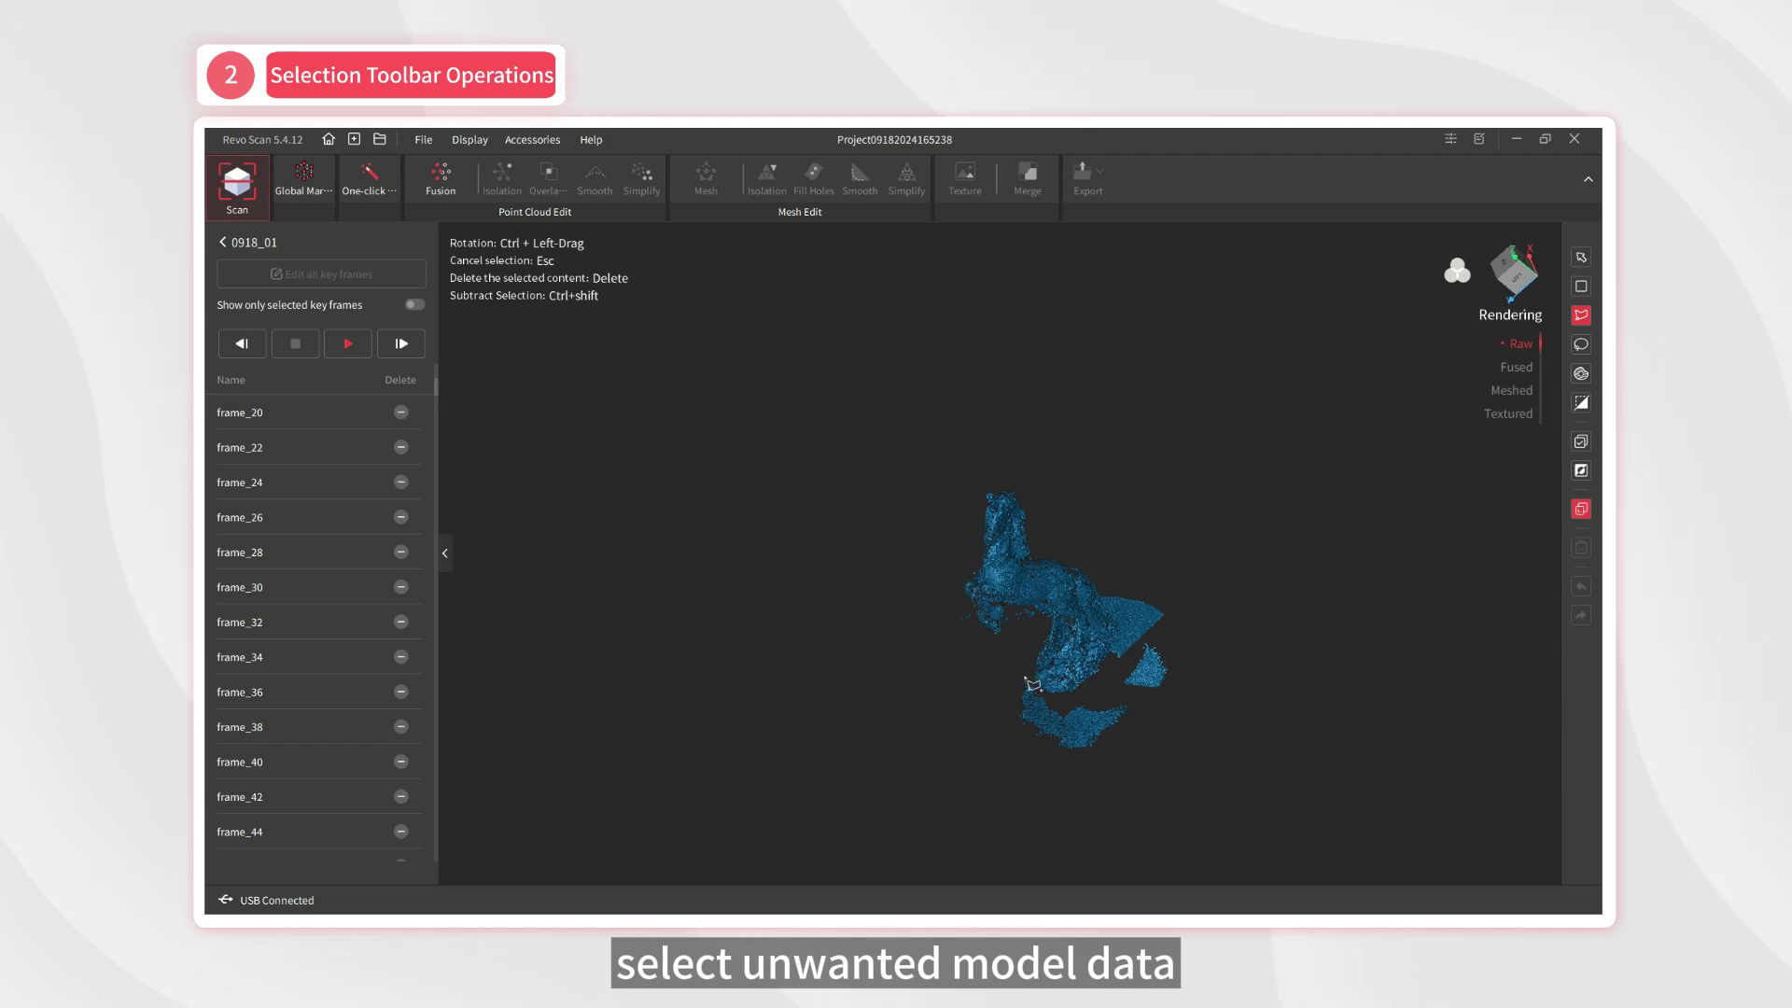
click(1024, 665)
click(1061, 709)
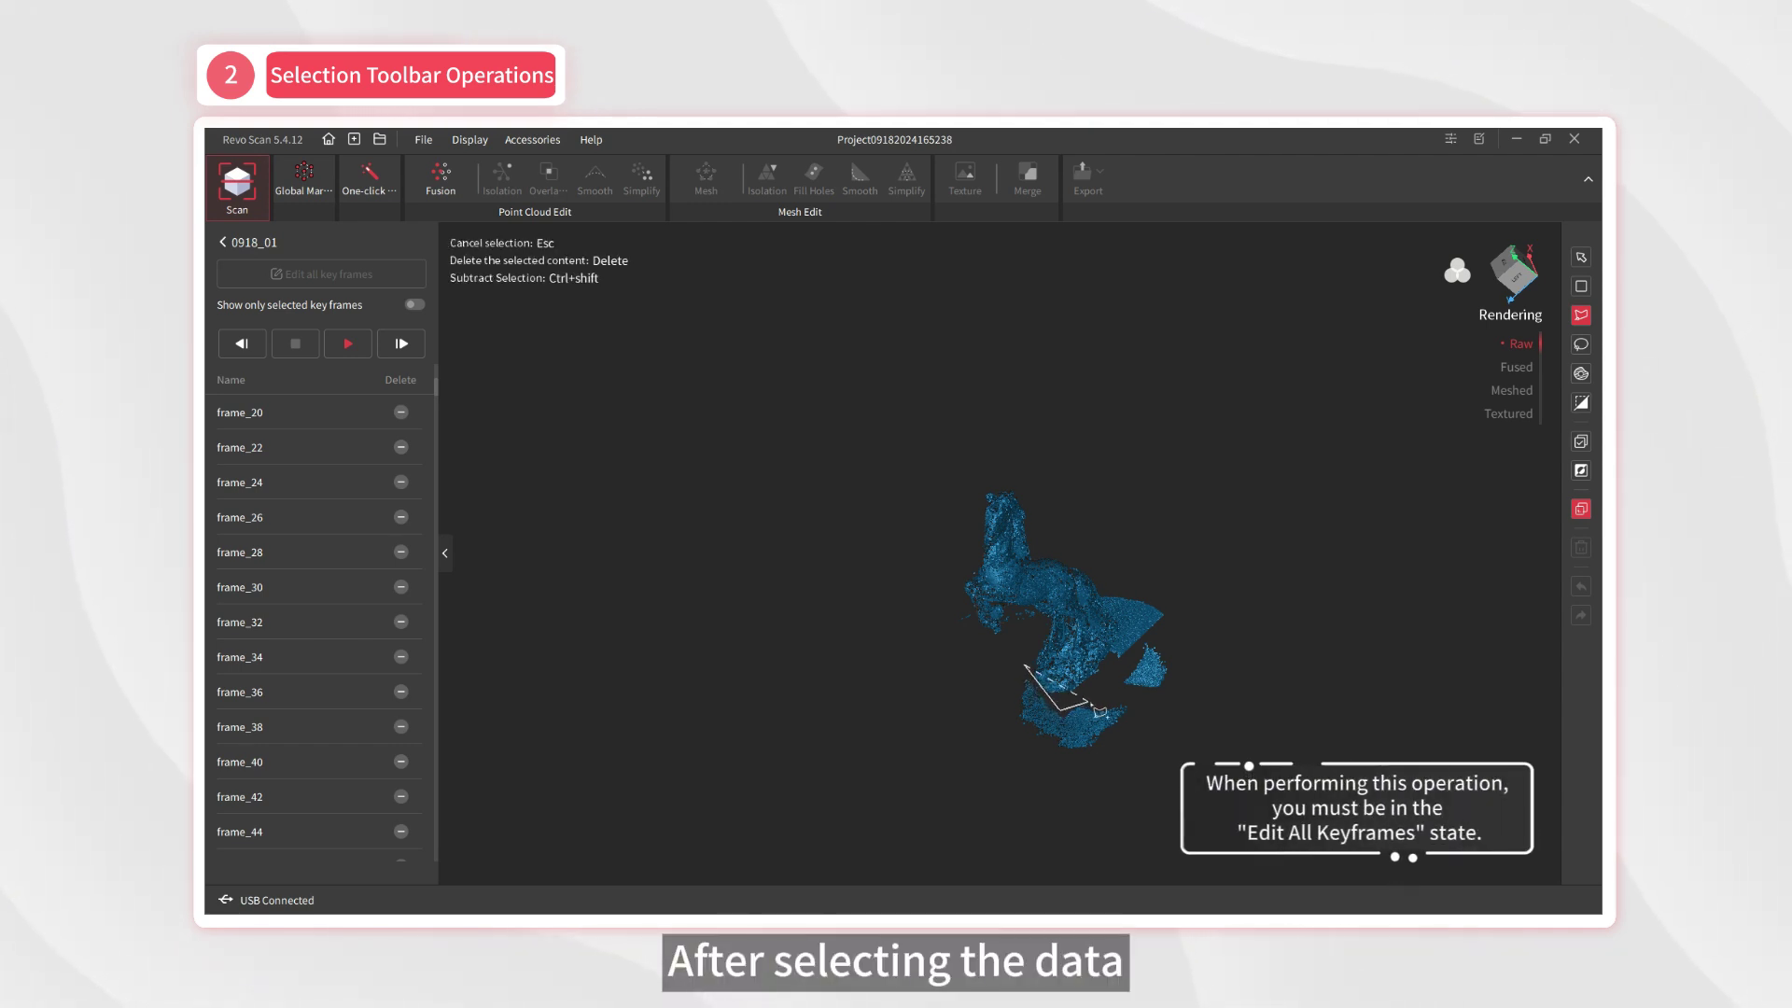
click(1159, 717)
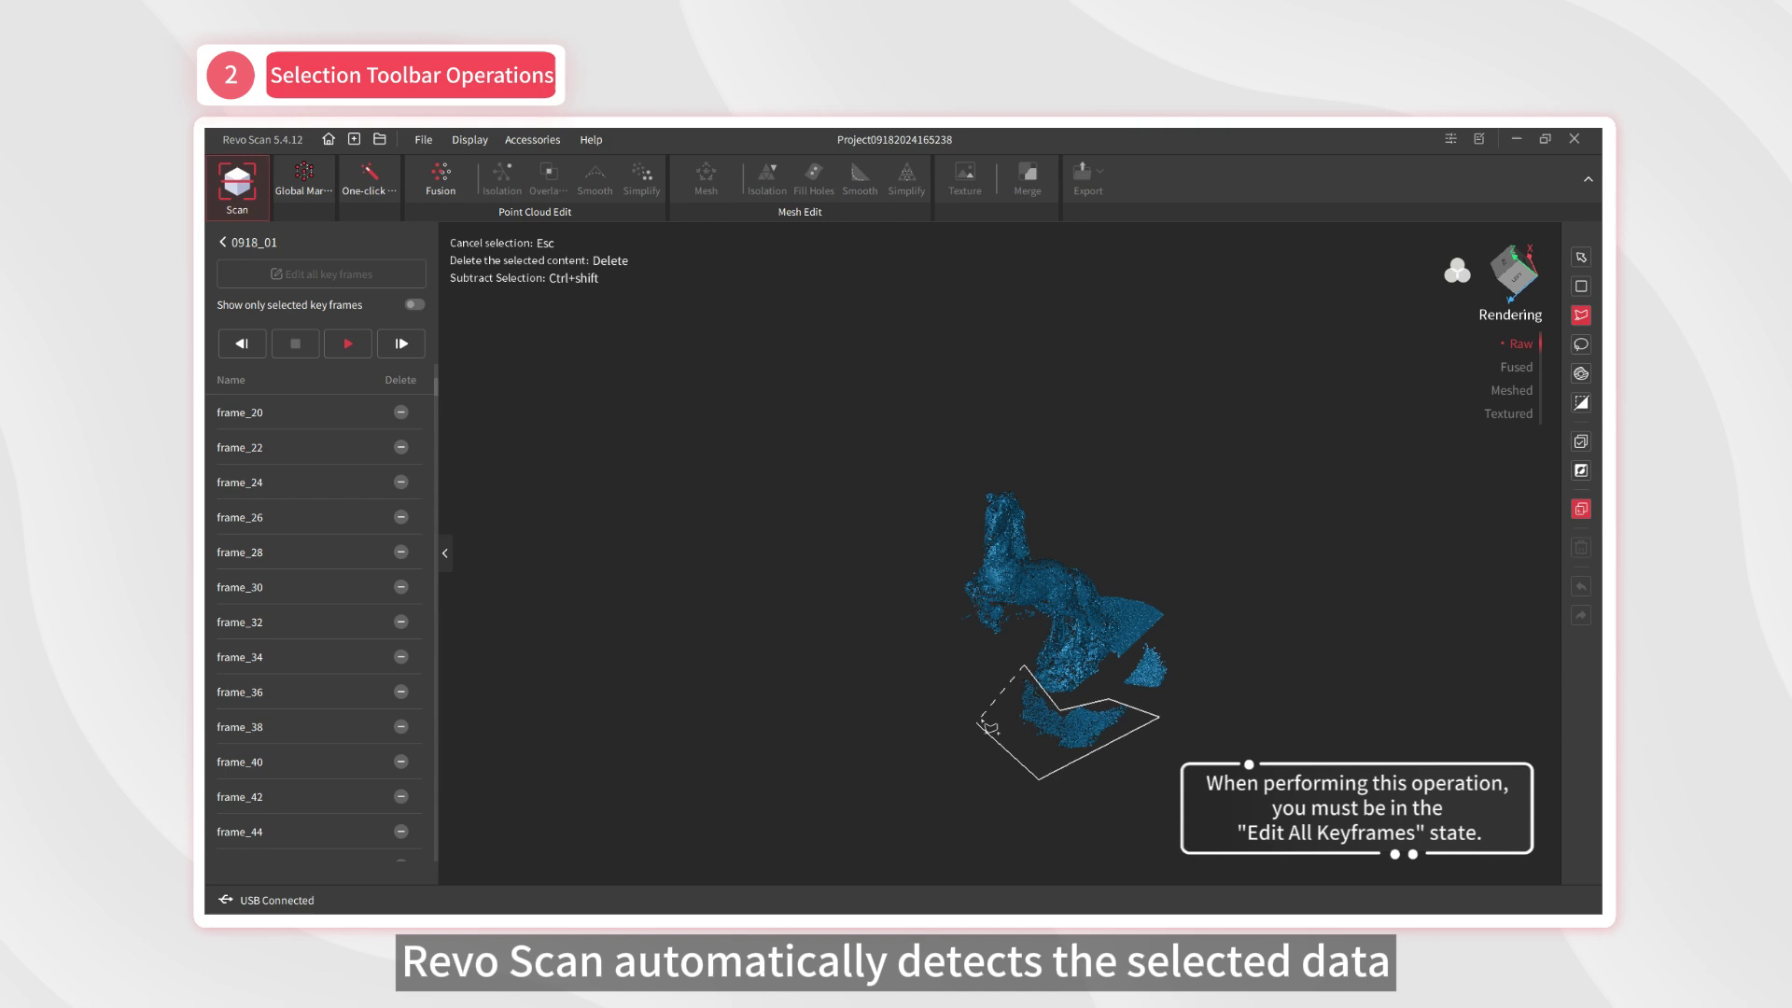
click(1026, 667)
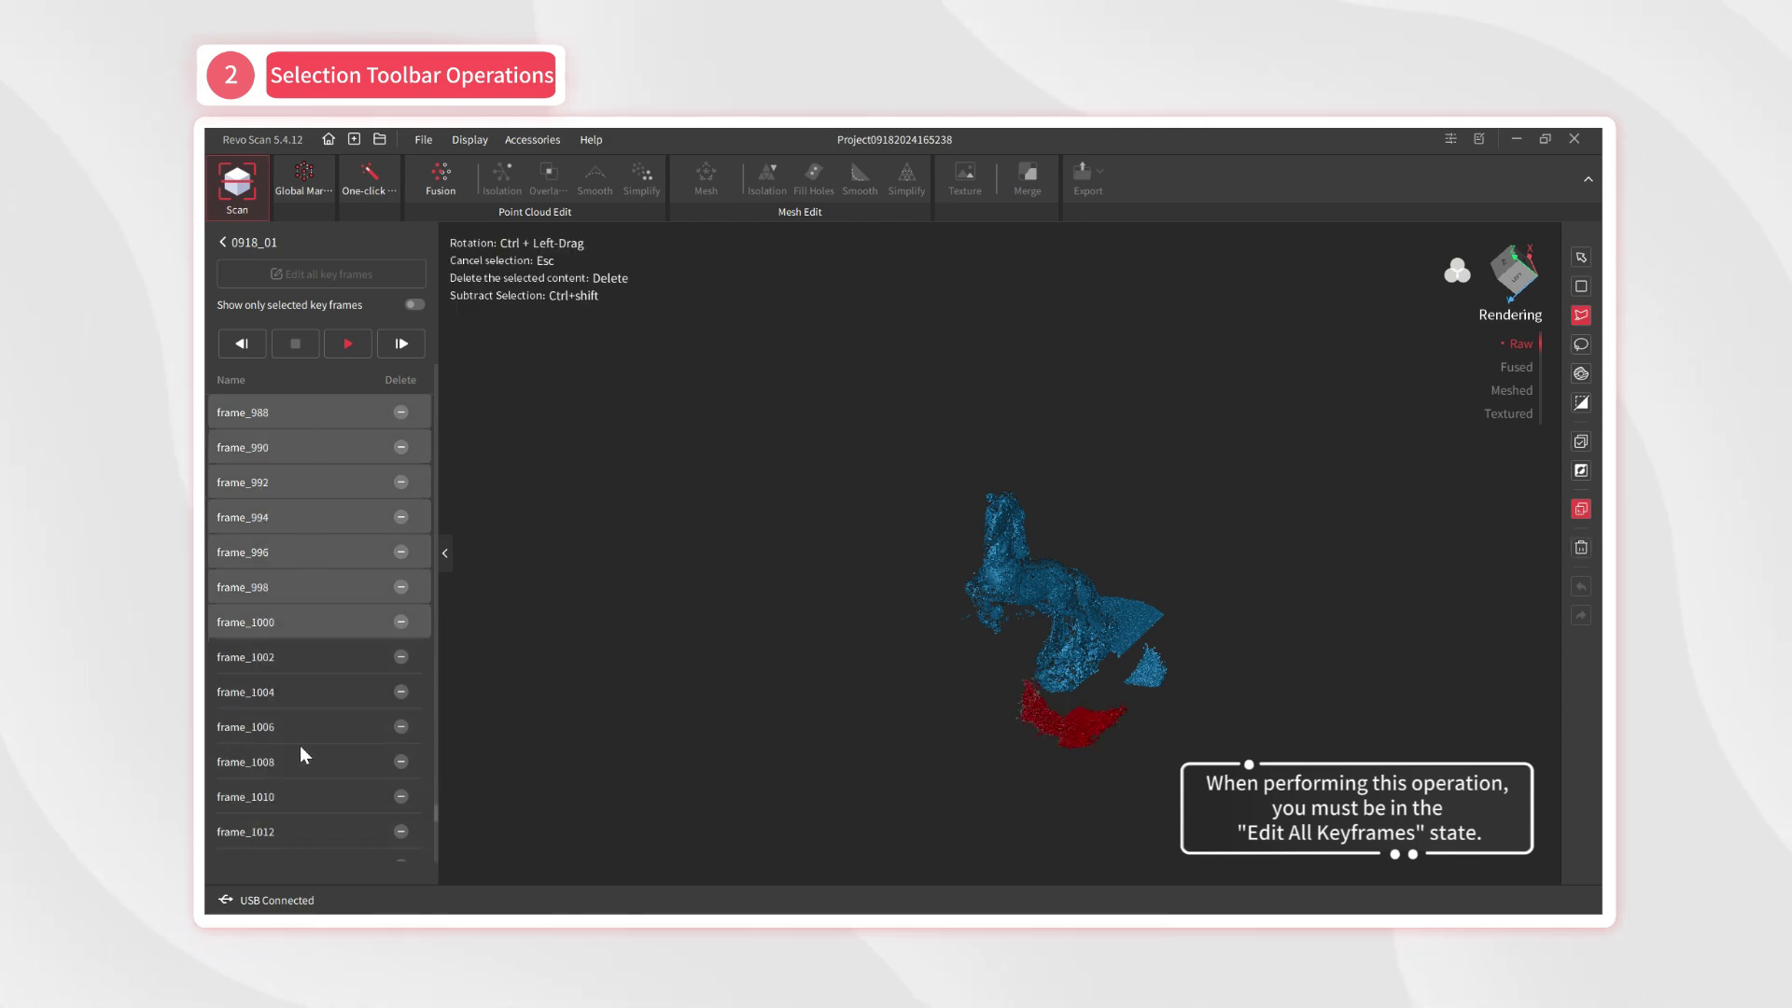
scroll(300, 745, up, 3)
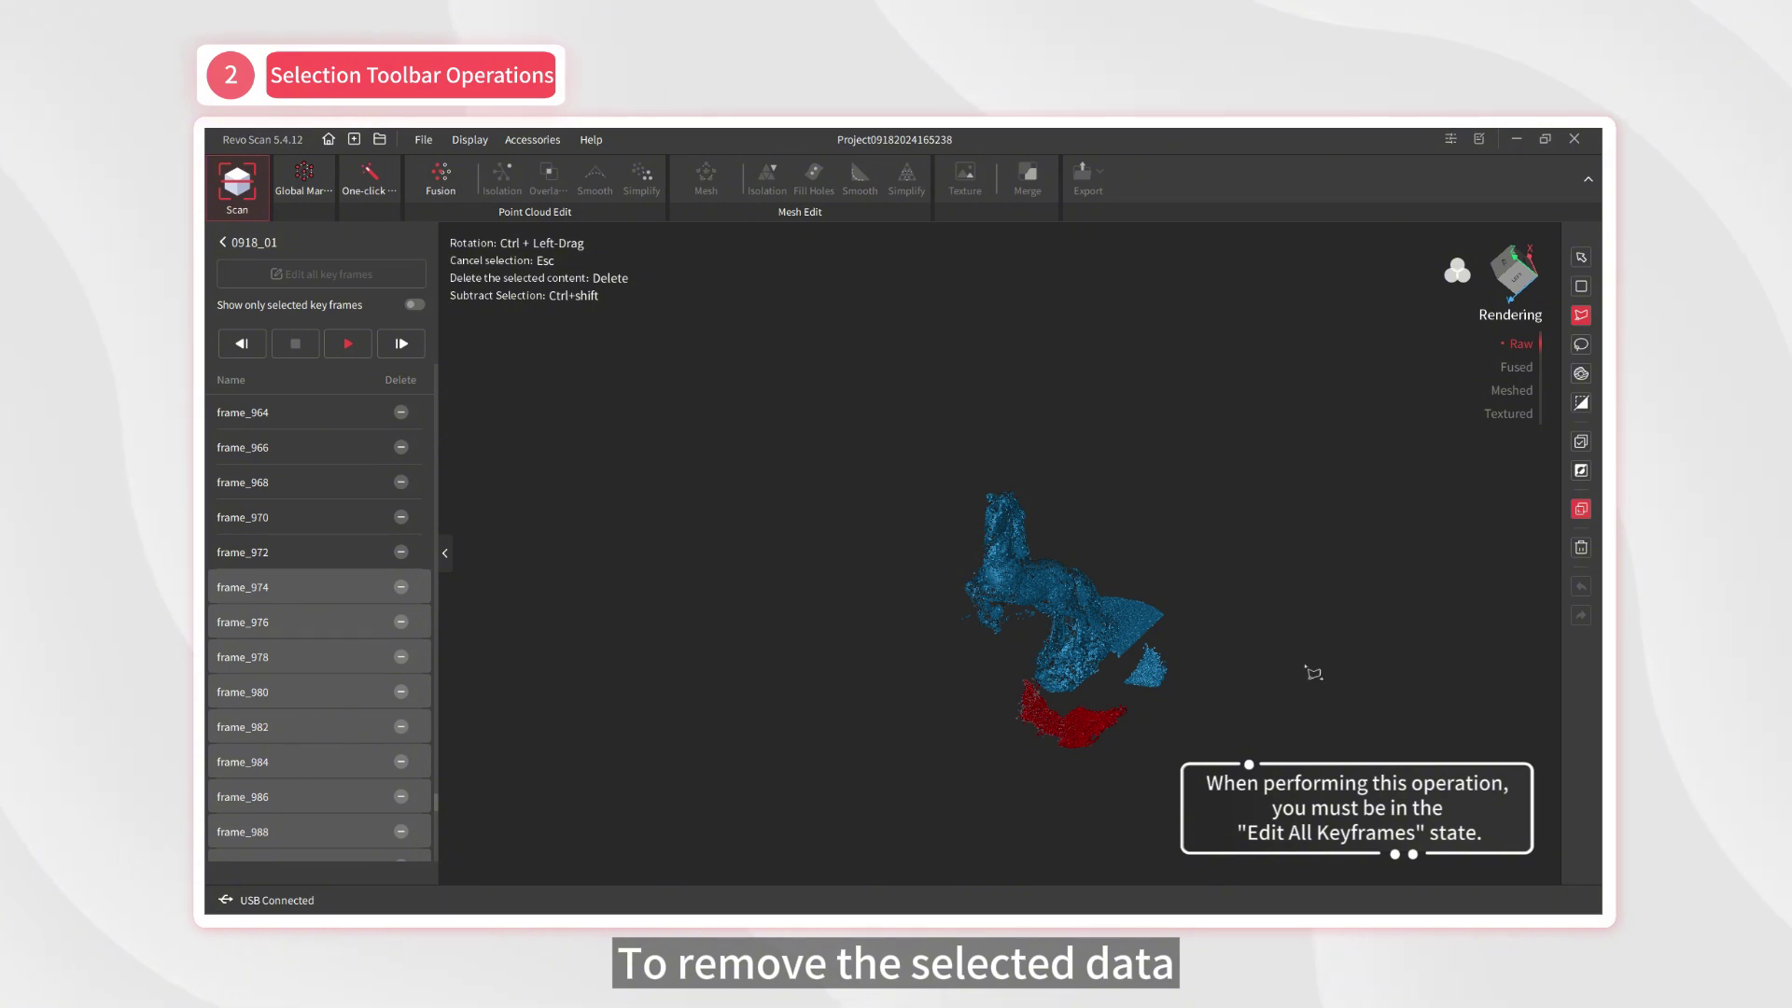
click(1580, 548)
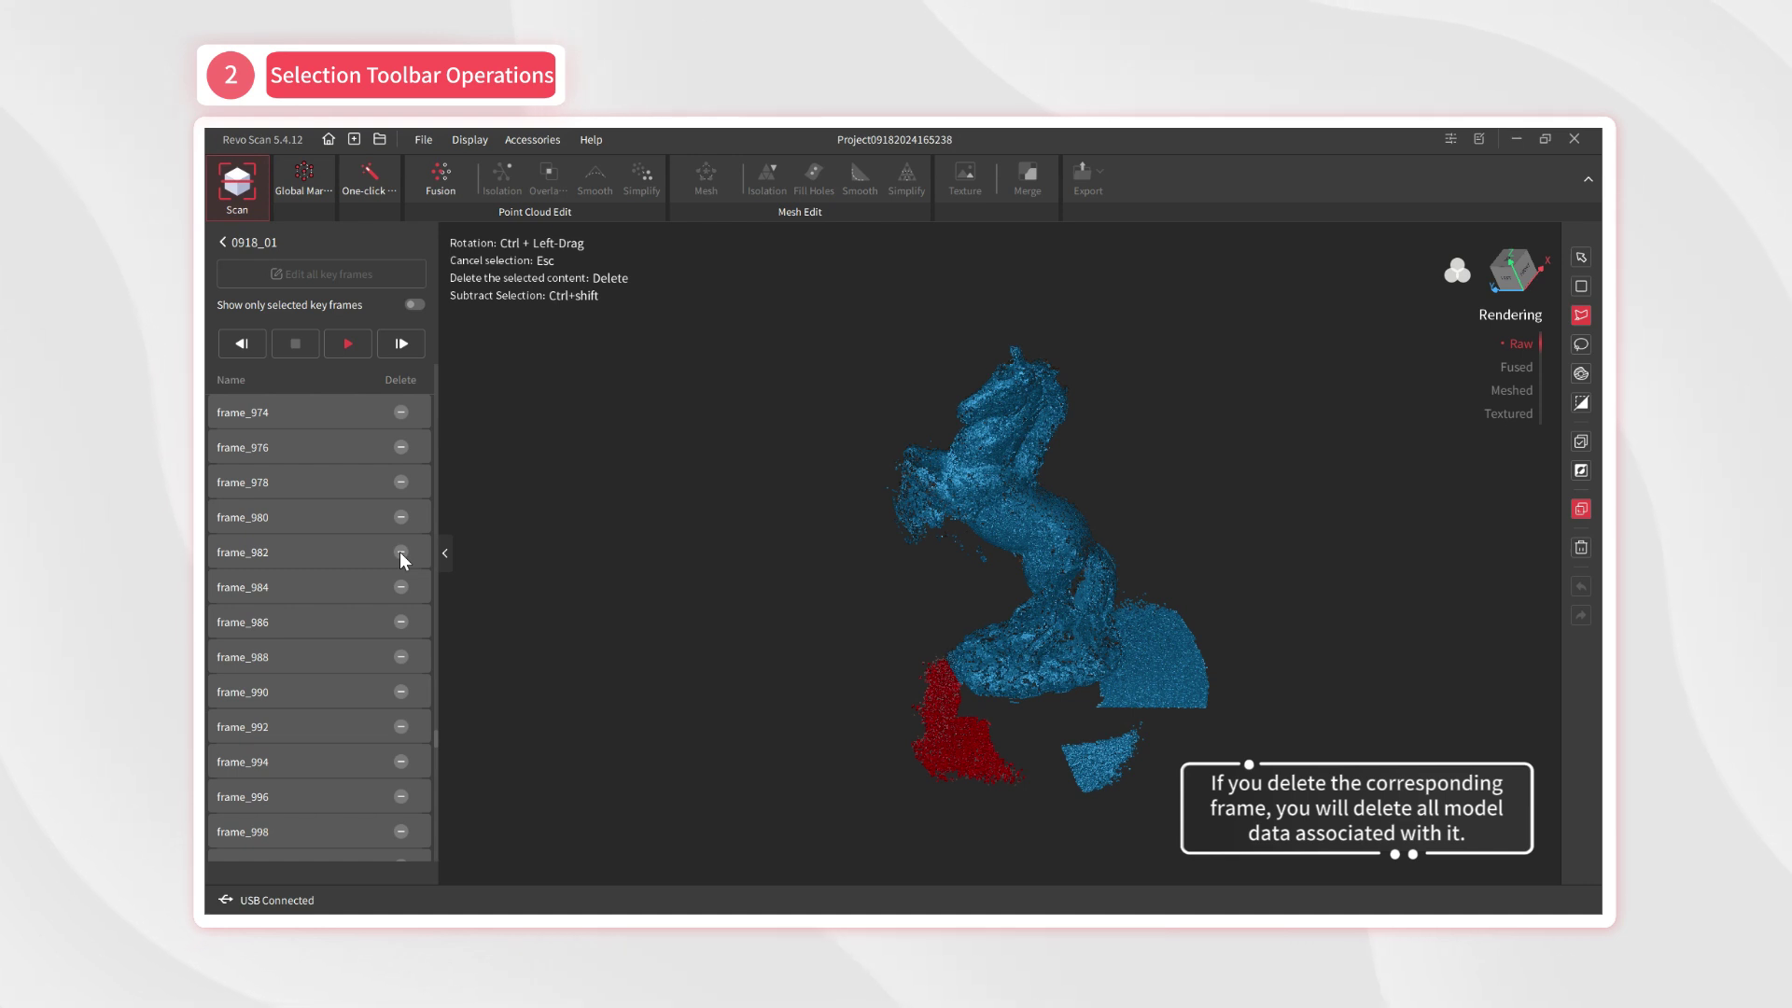
key(Delete)
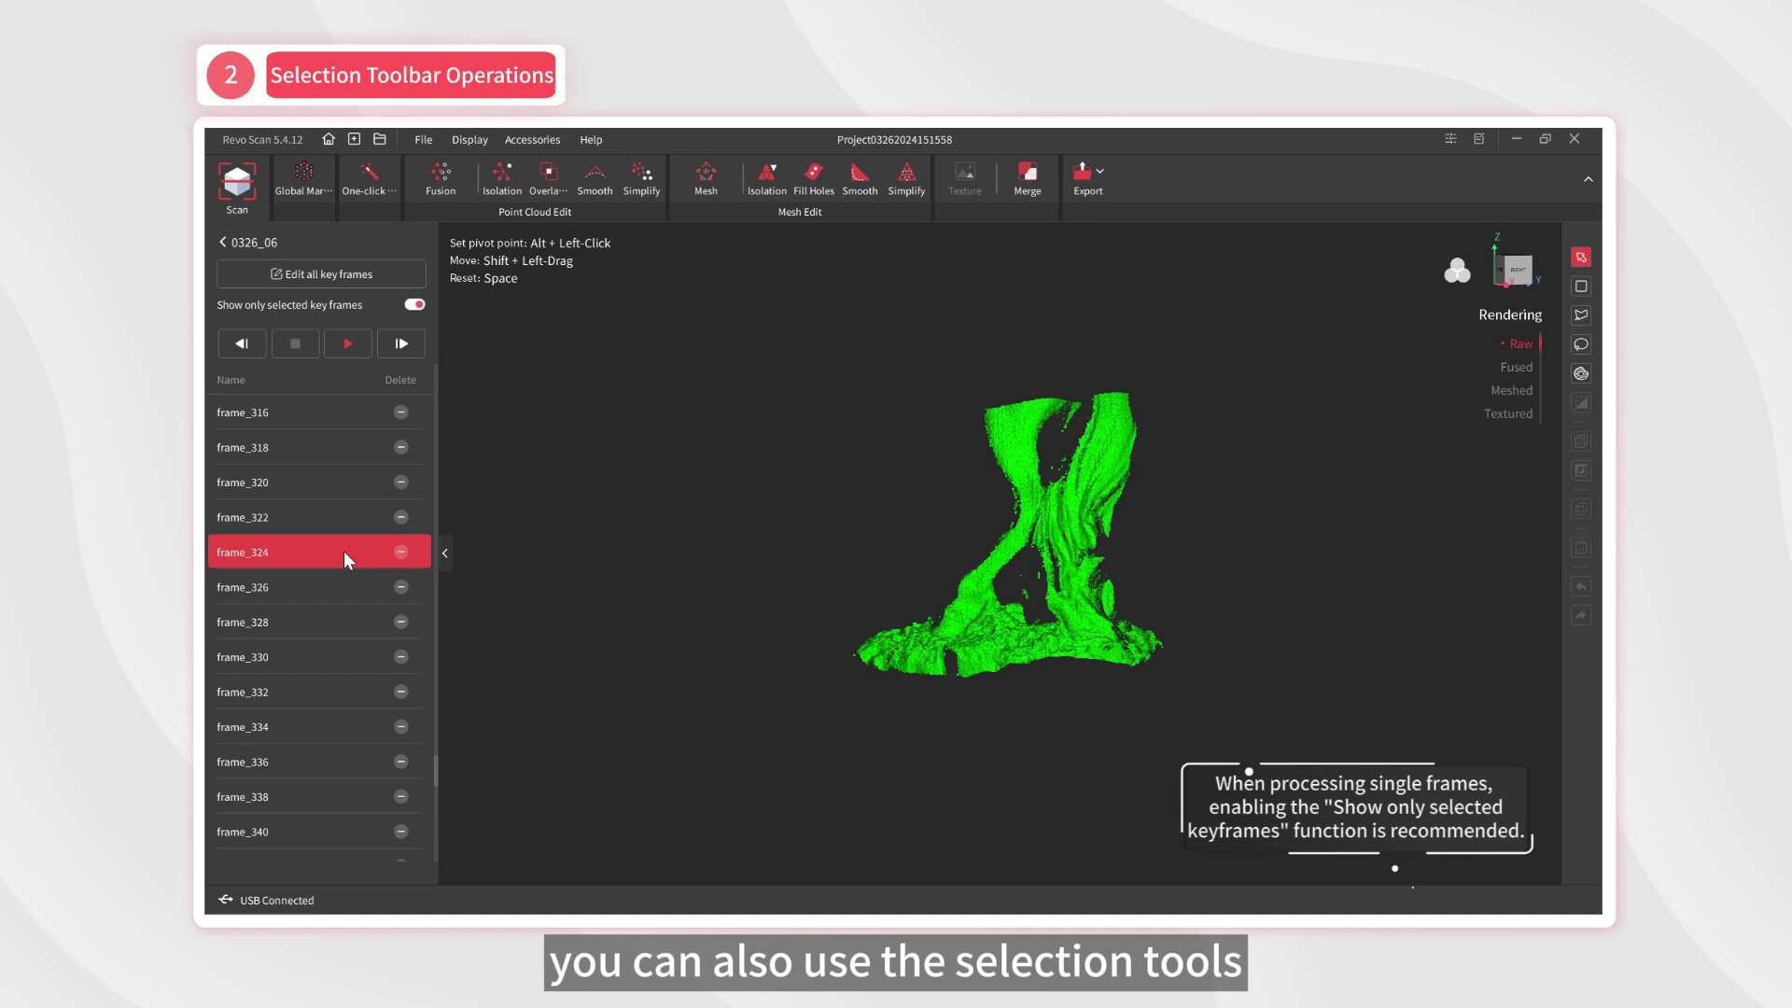
On frame_320, rectangle-select the stray points right of the model and delete them.
click(280, 481)
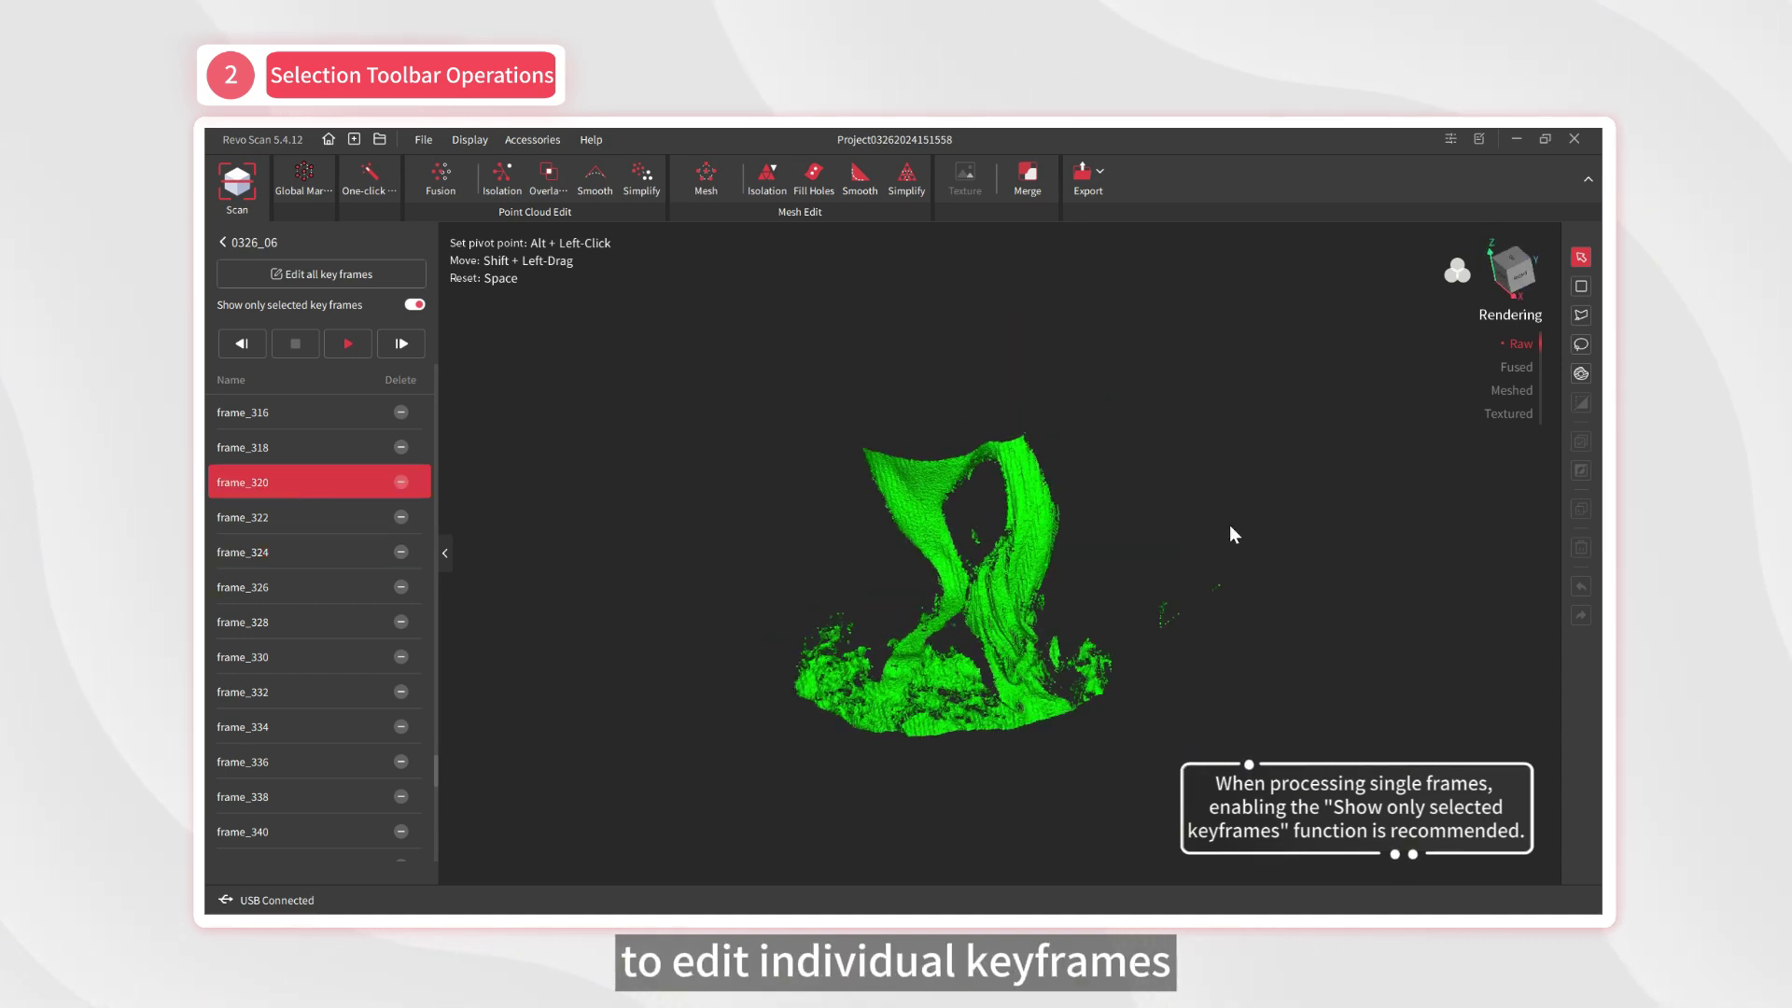
mouse_move(933, 635)
mouse_down()
mouse_move(1192, 659)
mouse_move(964, 648)
mouse_up()
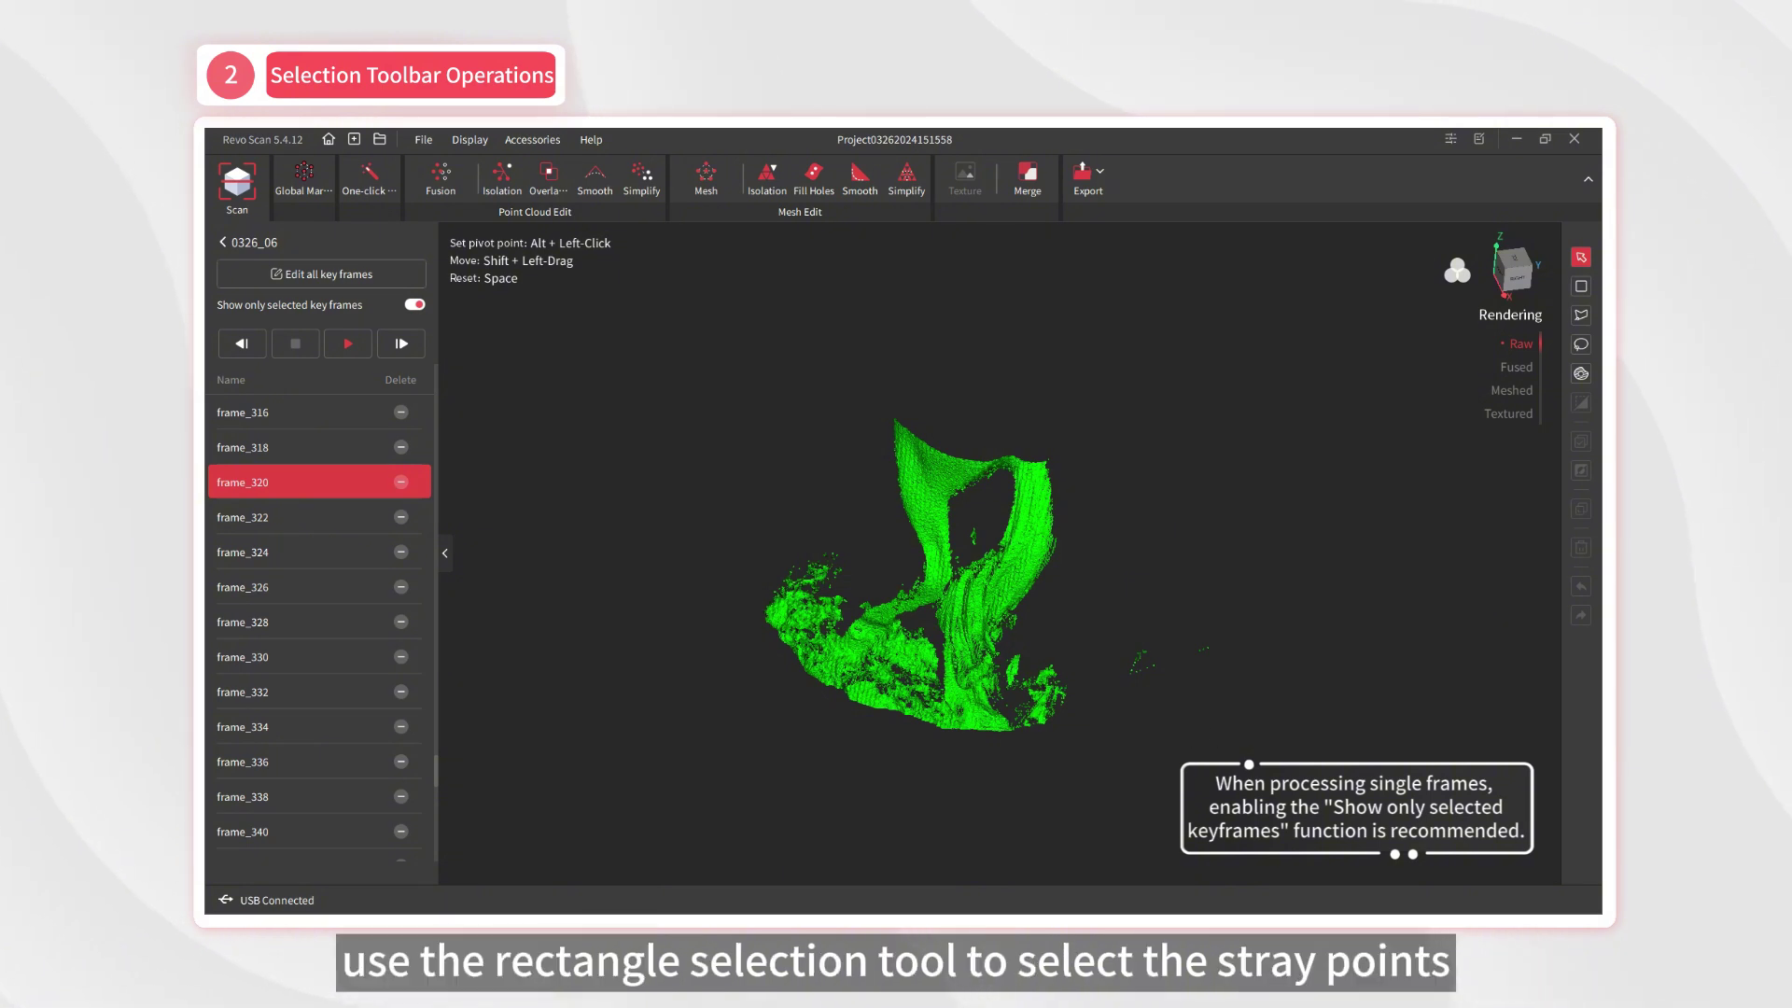
click(1581, 286)
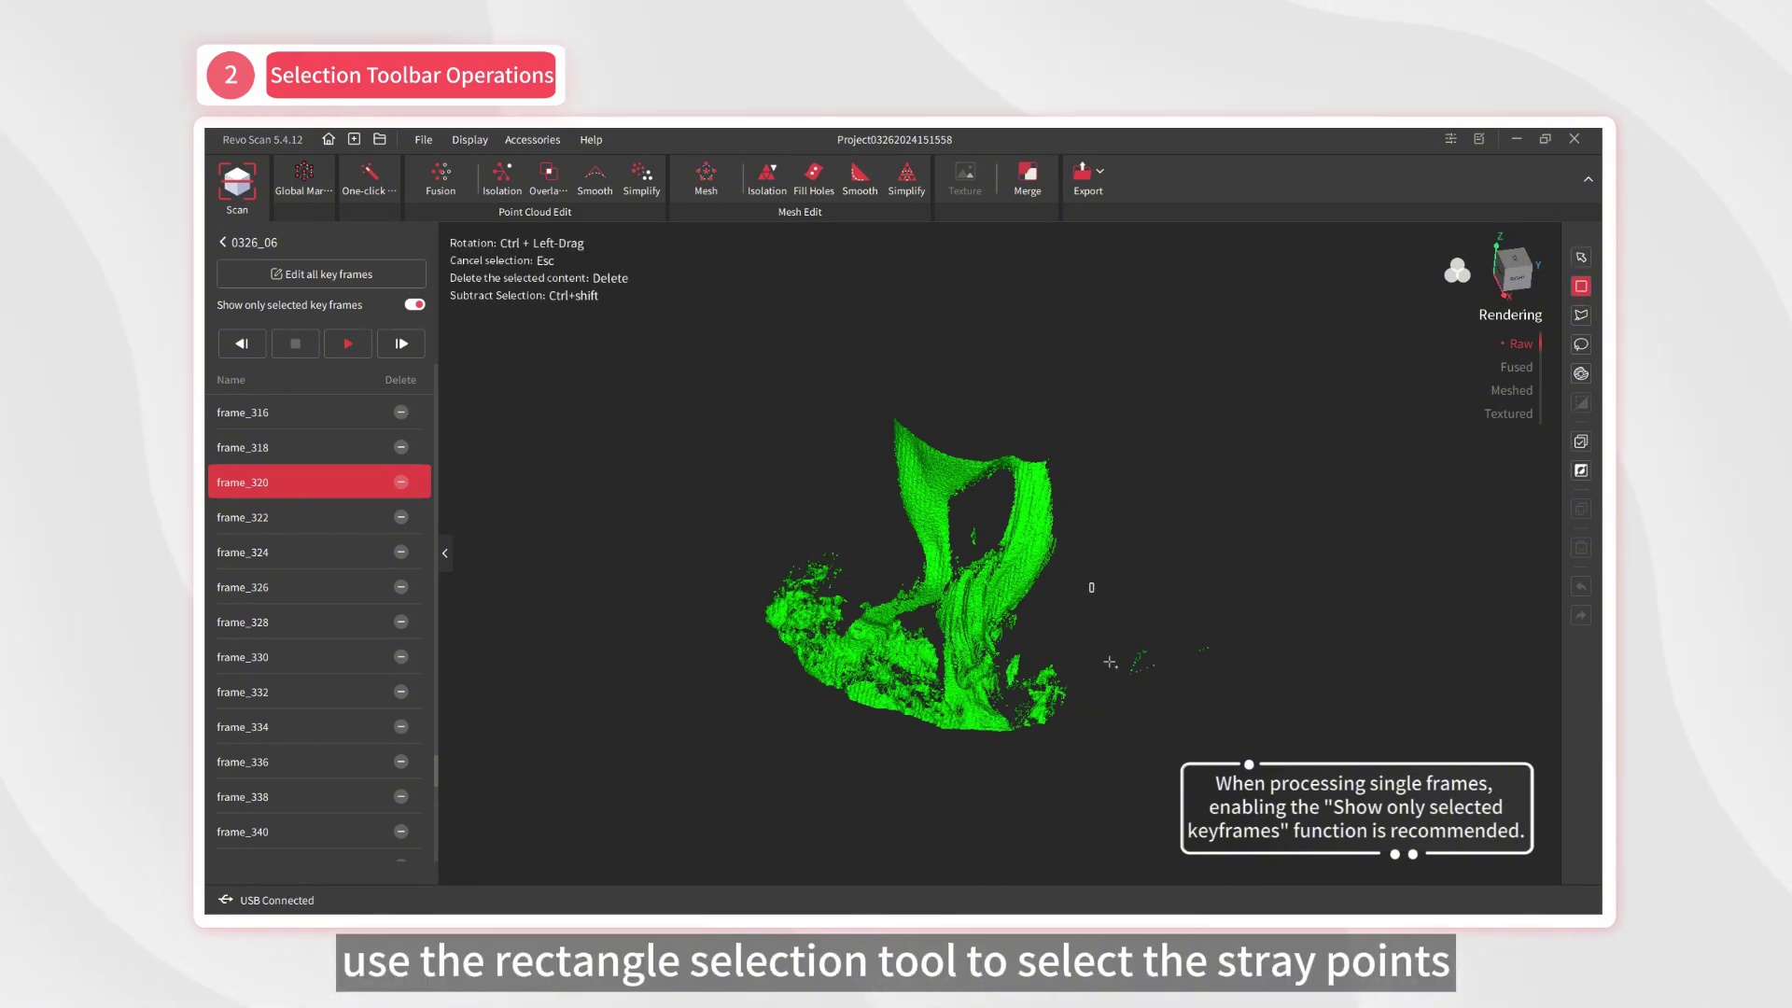
drag(1090, 584, 1337, 740)
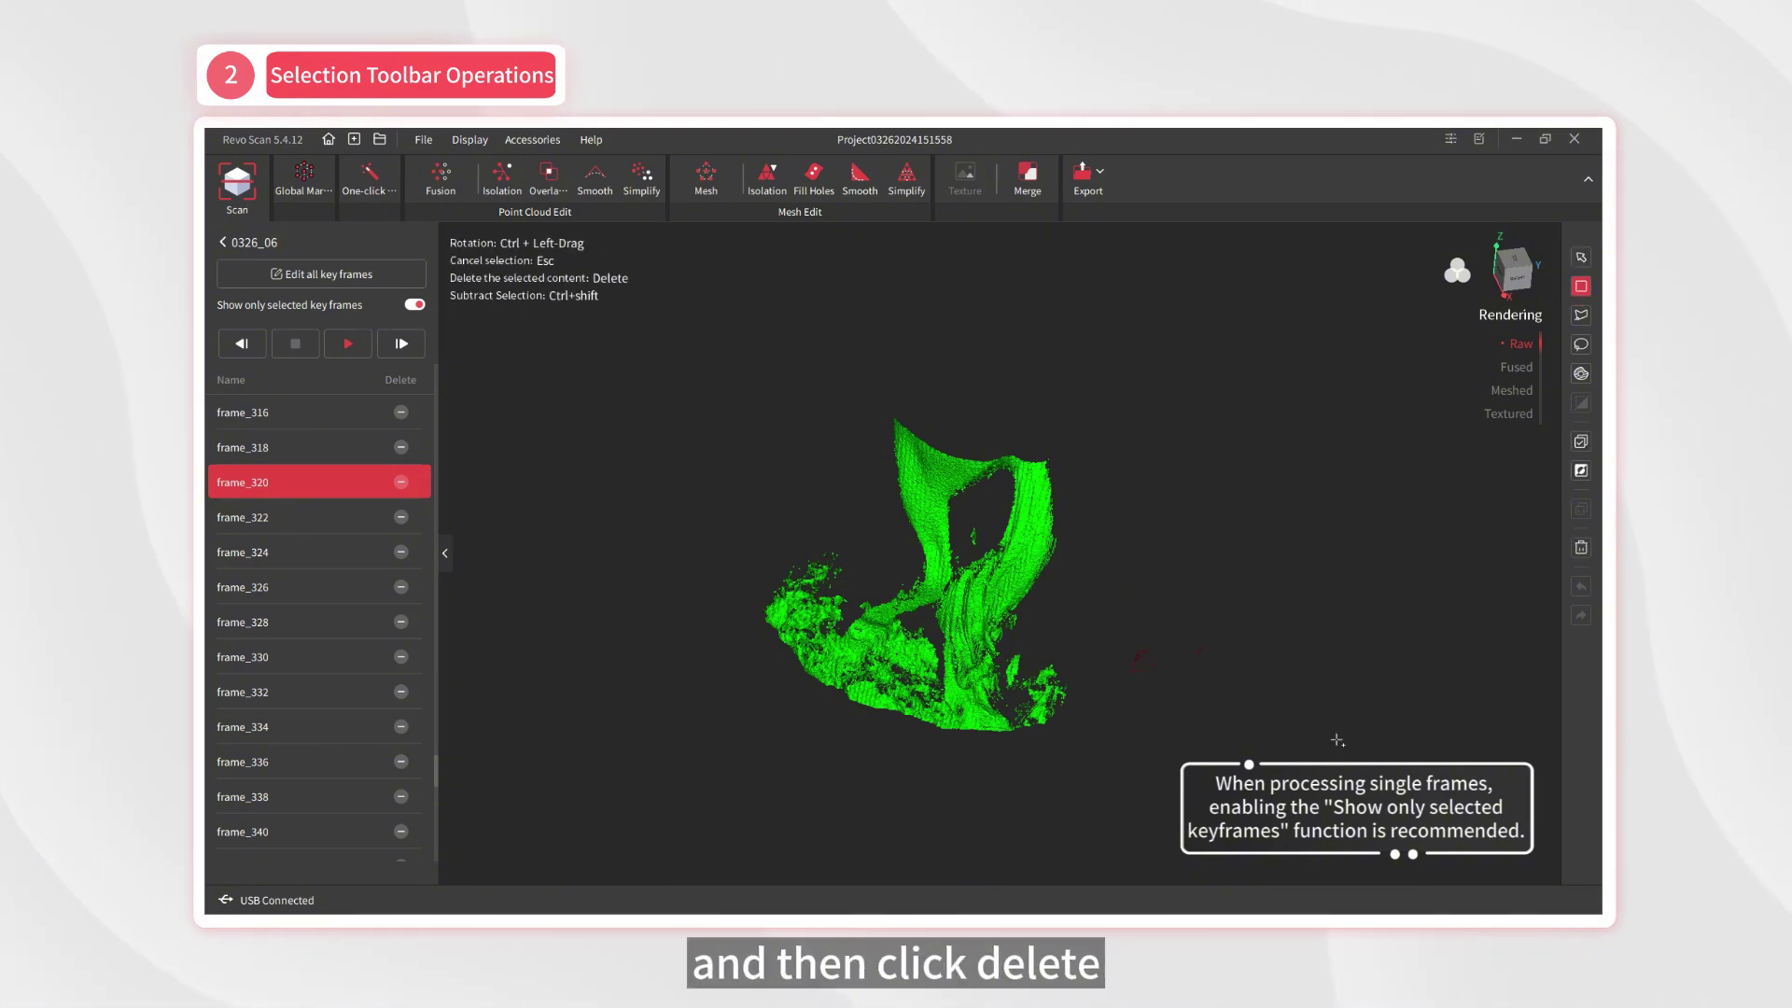
click(1580, 549)
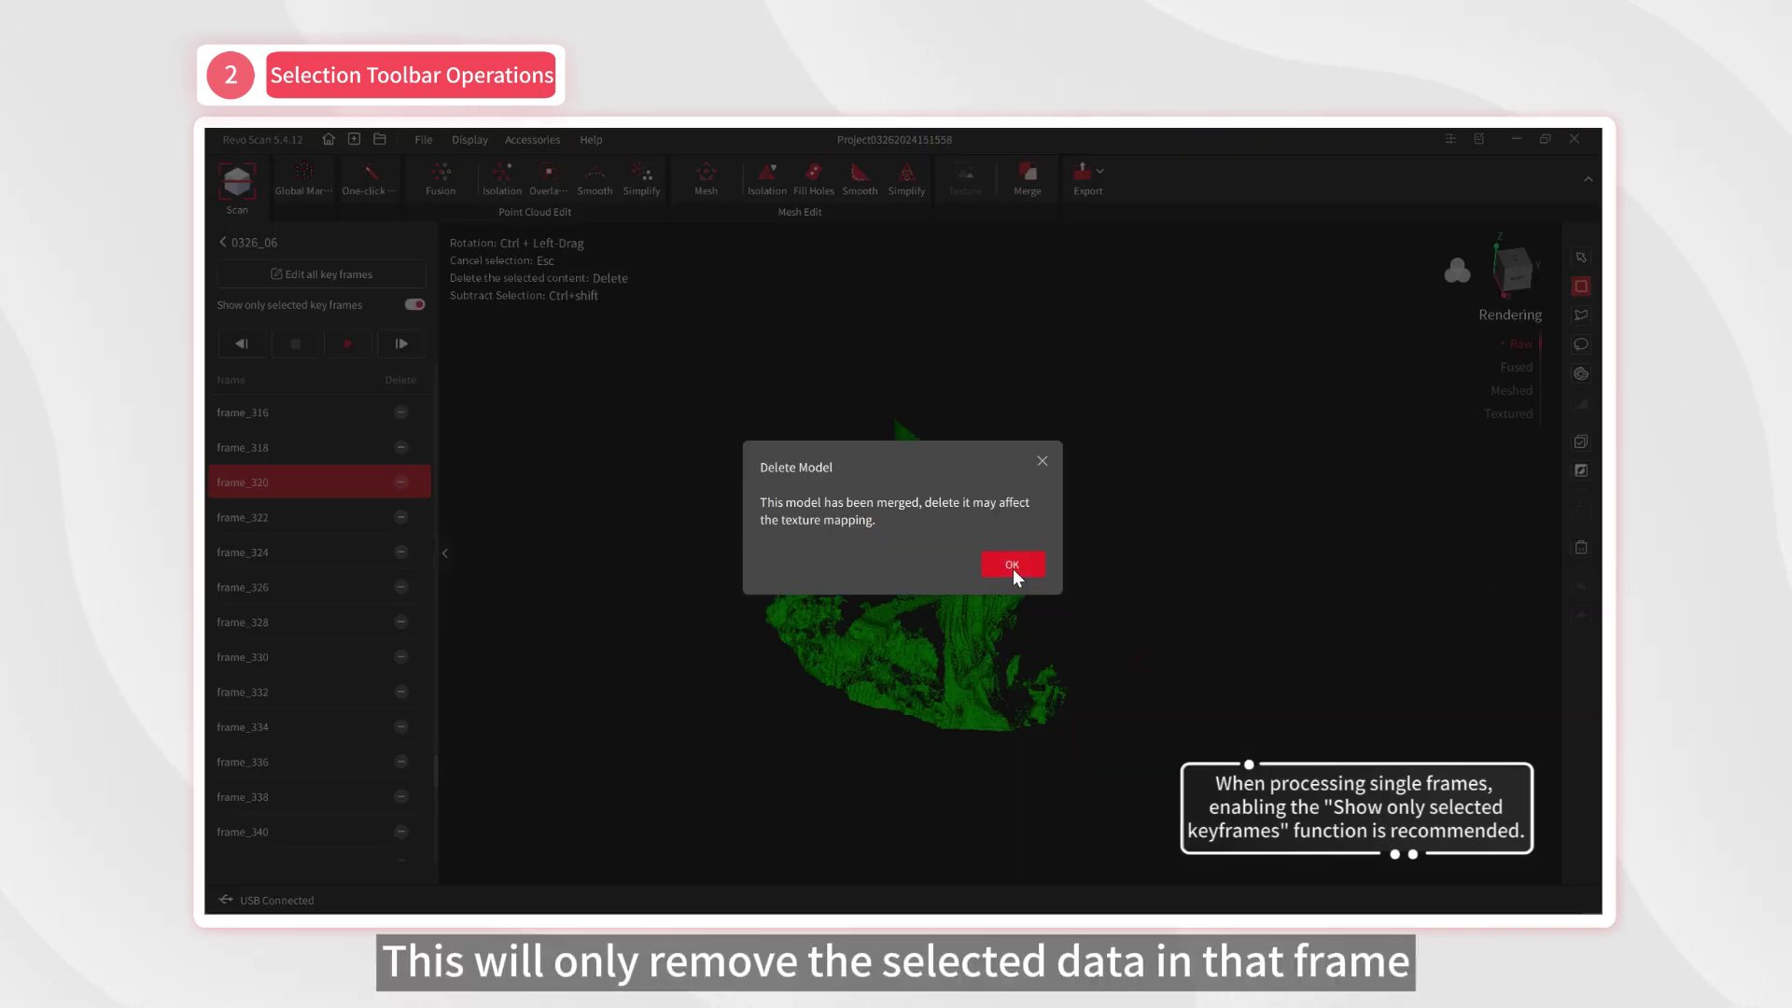